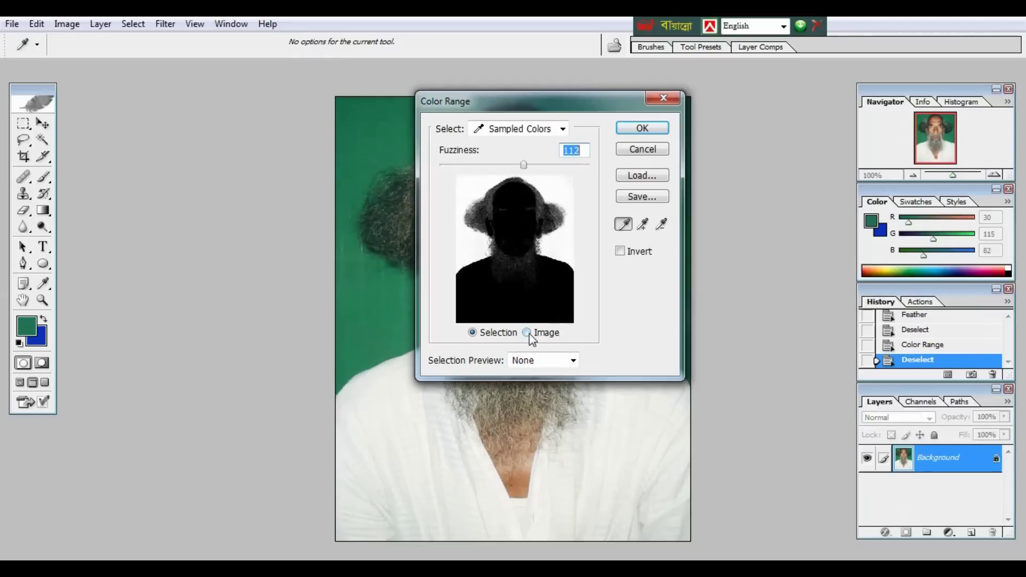
- Switch the Color Range preview to the full image and lower Fuzziness from 112 to 60
{"action": "left_click", "coordinate": [527, 332]}
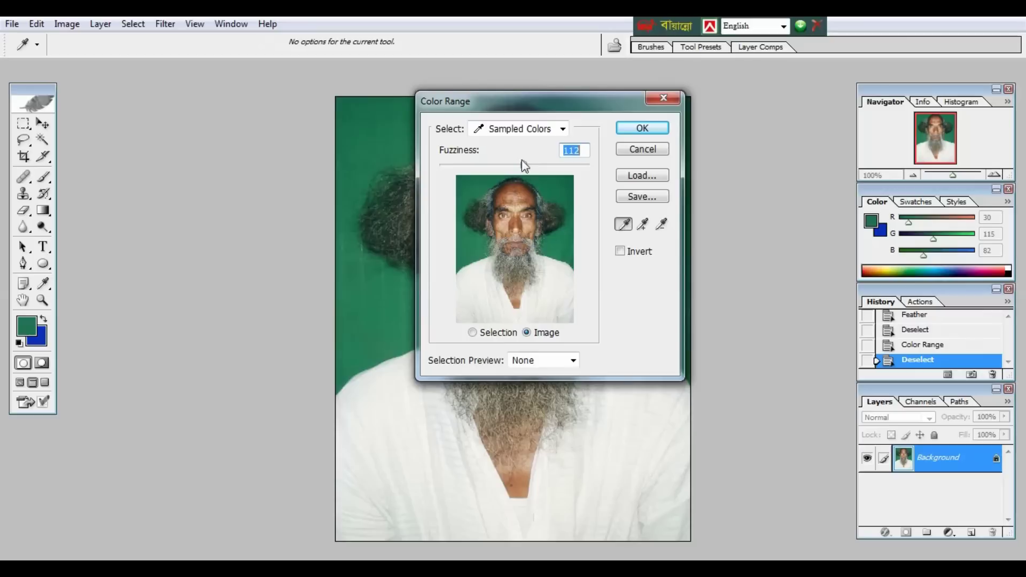
{"action": "double_click", "coordinate": [714, 143]}
{"action": "type", "text": "60"}
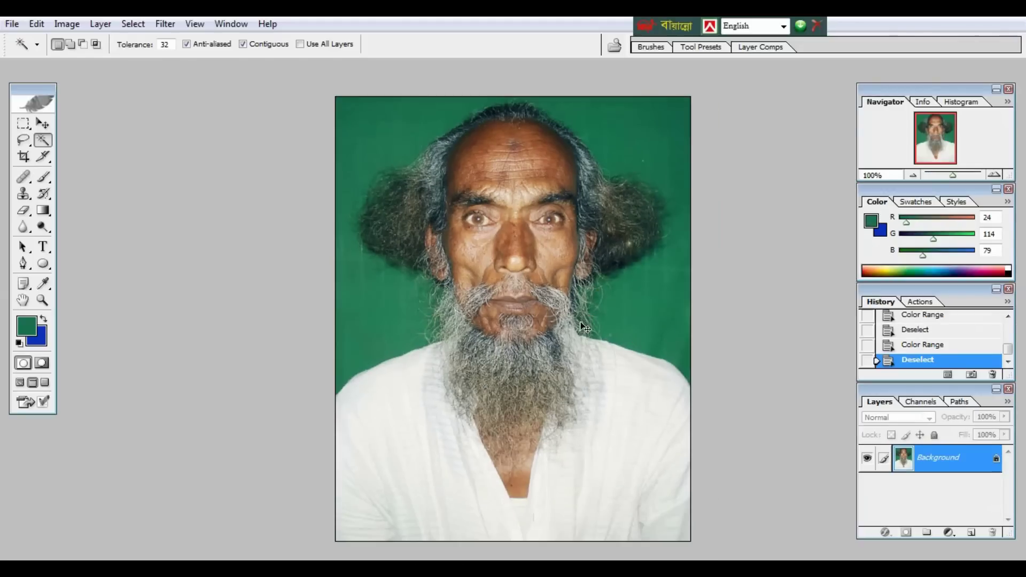
- Zoom to 200% and trace a Pen path along the right side of the man's hair
{"action": "key", "text": "ctrl+plus"}
{"action": "left_click_drag", "start_coordinate": [586, 322], "coordinate": [526, 405]}
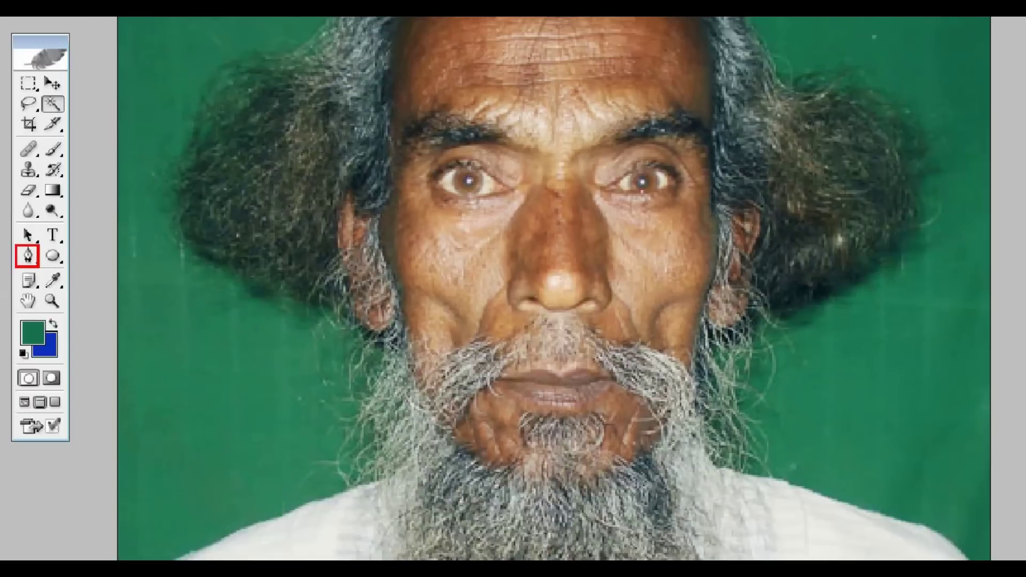
{"action": "left_click", "coordinate": [28, 256]}
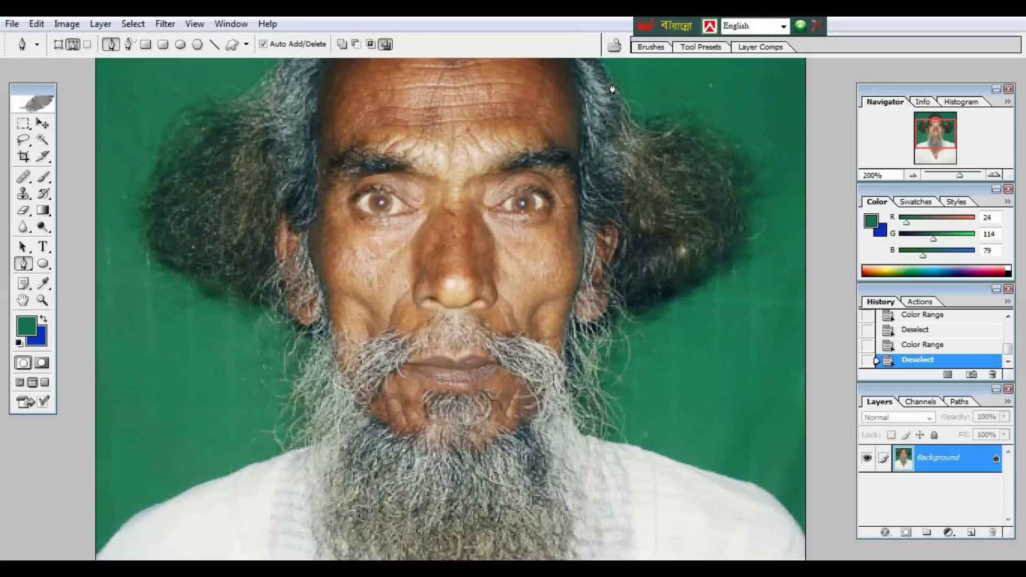
{"action": "scroll", "coordinate": [617, 95], "scroll_direction": "up", "scroll_amount": 2}
{"action": "left_click", "coordinate": [590, 99]}
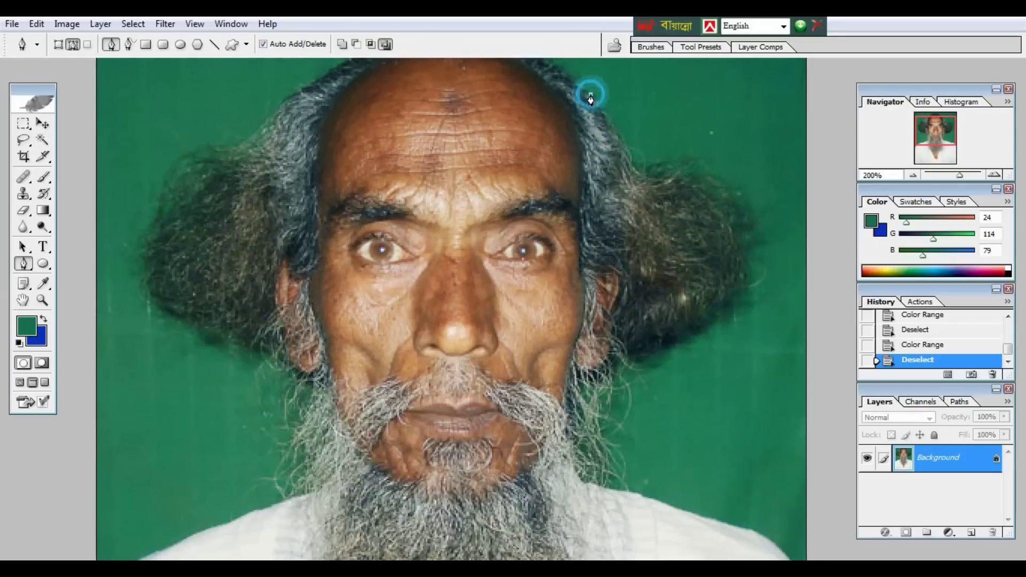
{"action": "left_click_drag", "start_coordinate": [667, 172], "coordinate": [692, 170]}
{"action": "left_click_drag", "start_coordinate": [740, 225], "coordinate": [741, 266]}
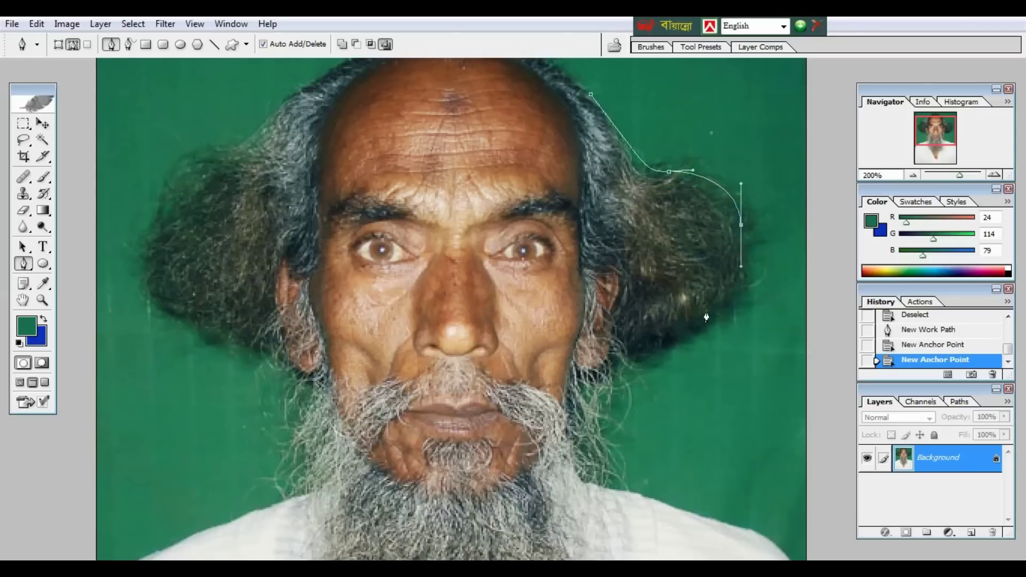
{"action": "left_click_drag", "start_coordinate": [690, 331], "coordinate": [656, 357]}
- Extend the path down the beard and shoulder, close it outside the photo, and load it as a selection
{"action": "left_click", "coordinate": [616, 369]}
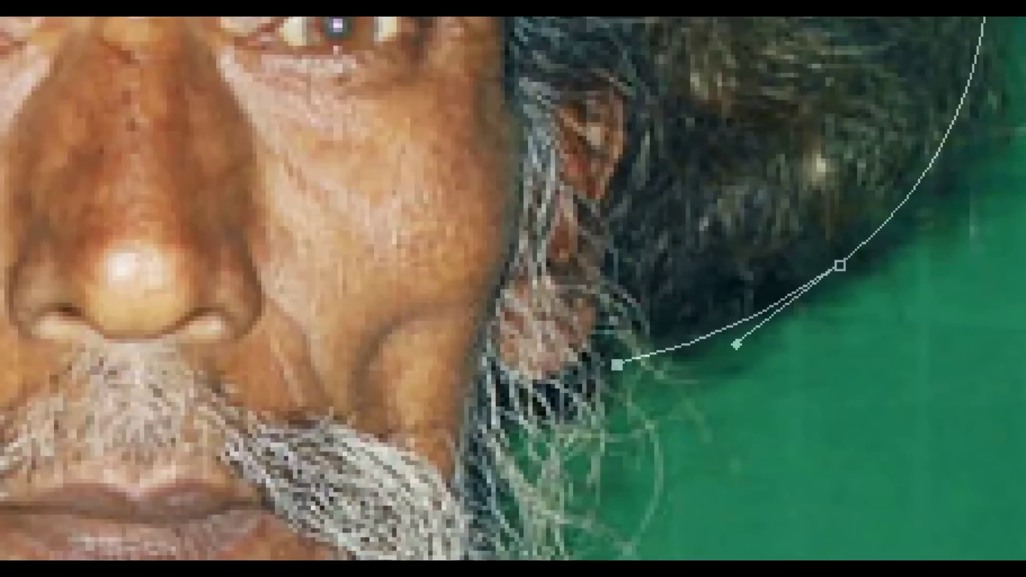
{"action": "left_click", "coordinate": [614, 363]}
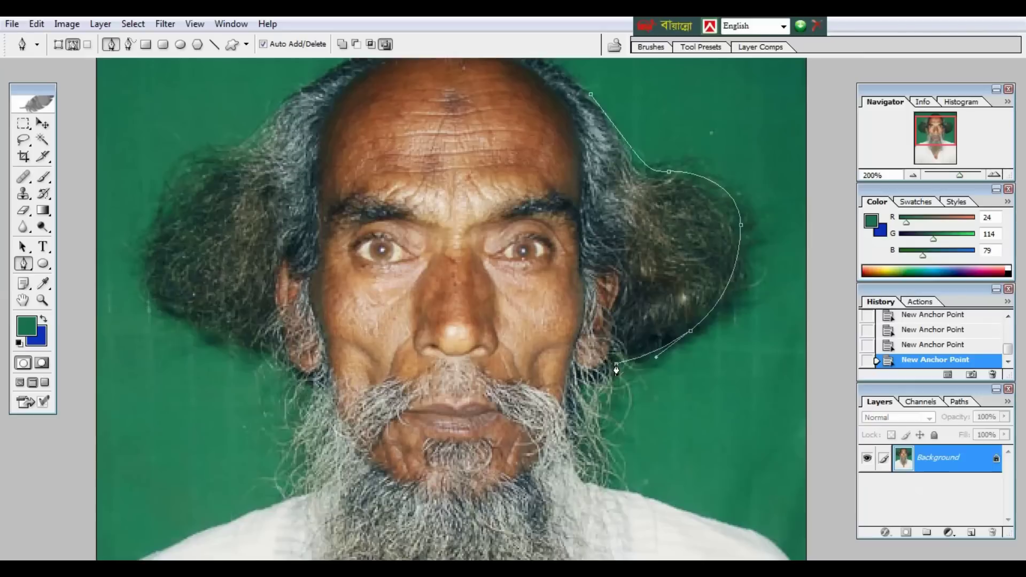
{"action": "left_click_drag", "start_coordinate": [617, 428], "coordinate": [613, 495]}
{"action": "key", "text": "ctrl+minus"}
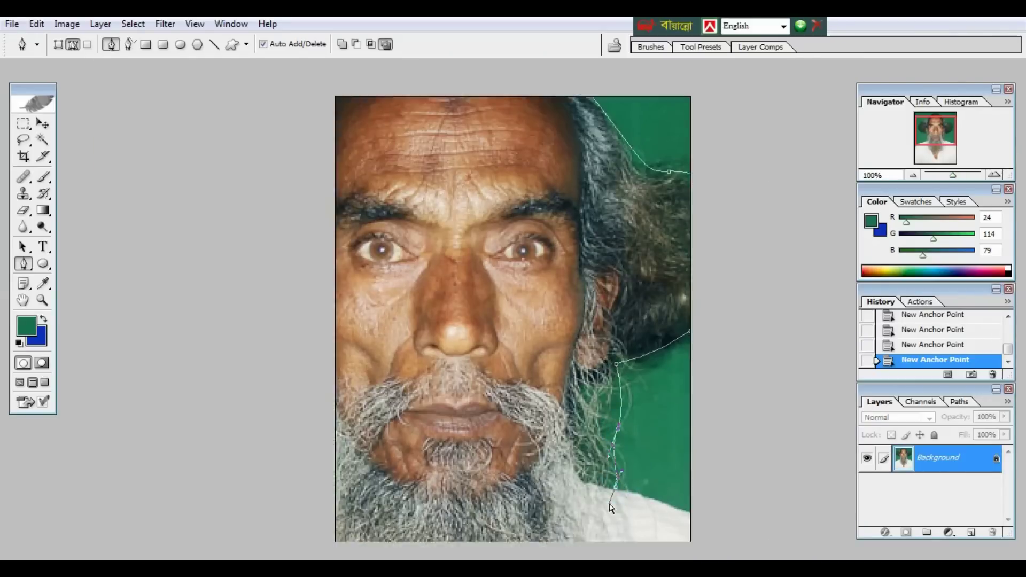
{"action": "left_click_drag", "start_coordinate": [702, 417], "coordinate": [734, 490]}
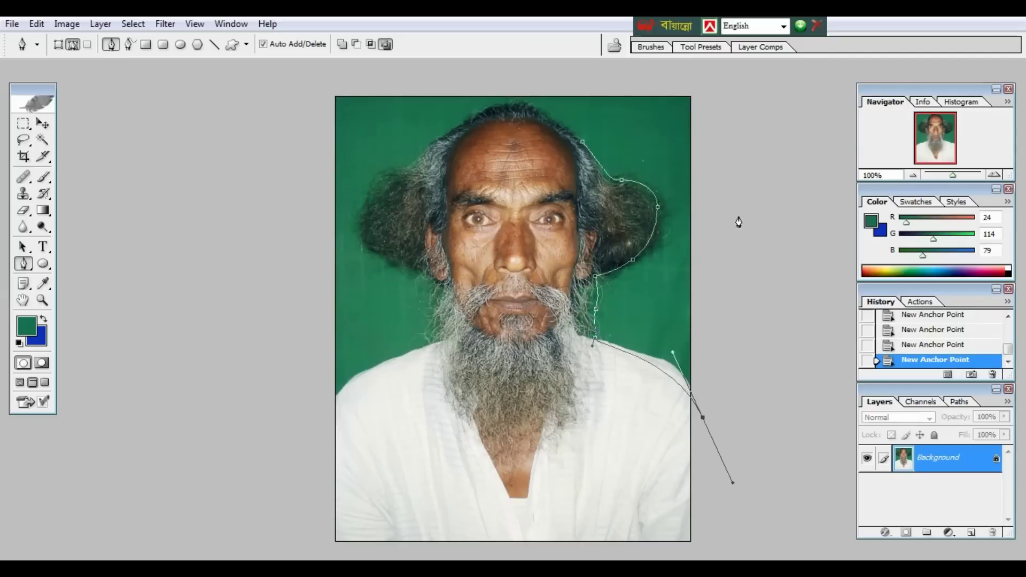
{"action": "left_click_drag", "start_coordinate": [737, 173], "coordinate": [708, 88]}
{"action": "left_click", "coordinate": [645, 79]}
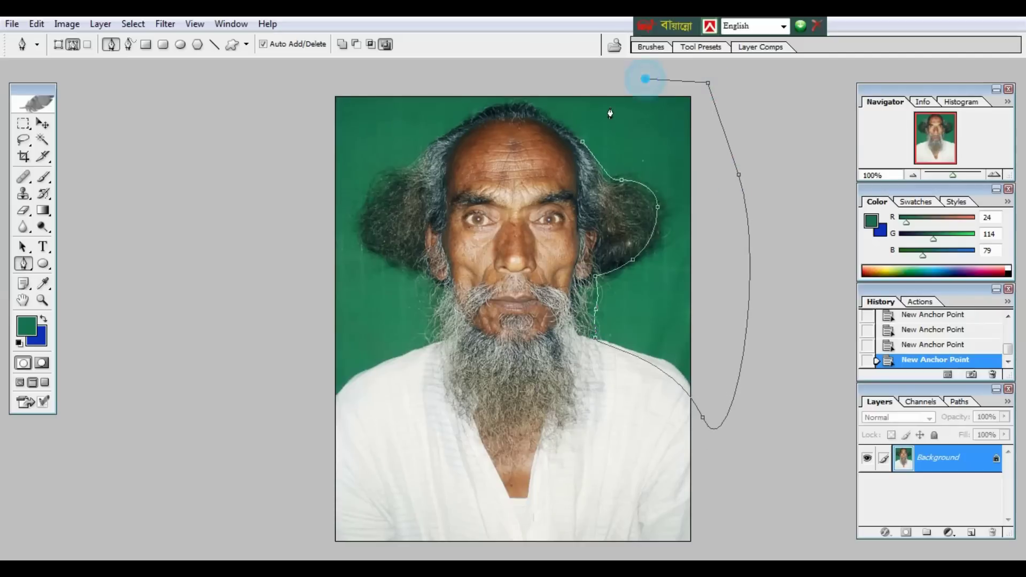
{"action": "left_click", "coordinate": [601, 118]}
{"action": "key", "text": "ctrl+Return"}
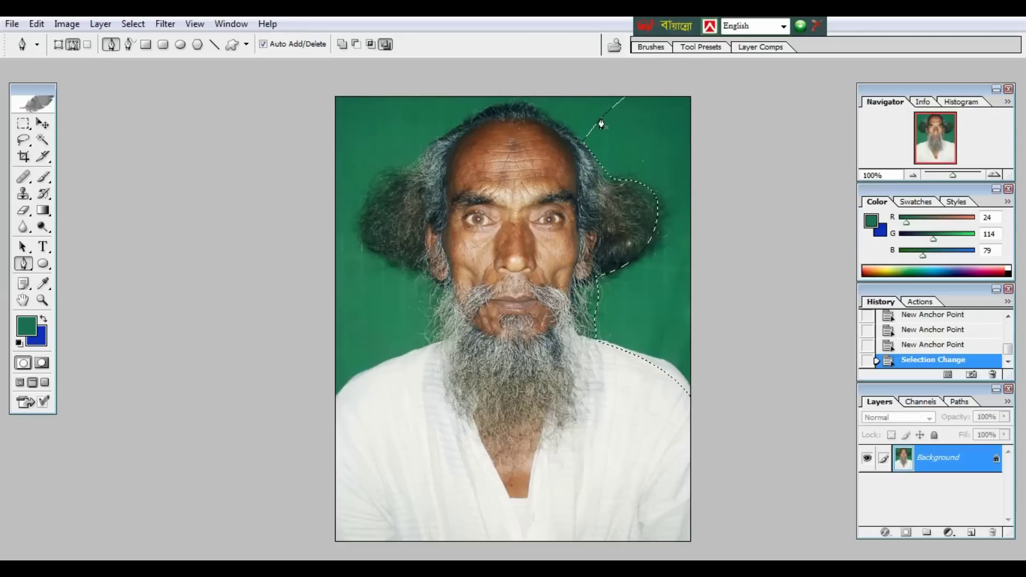
- Fill the traced right-side background with blue, deselect, and check the head and beard edges at 200%
{"action": "key", "text": "Delete"}
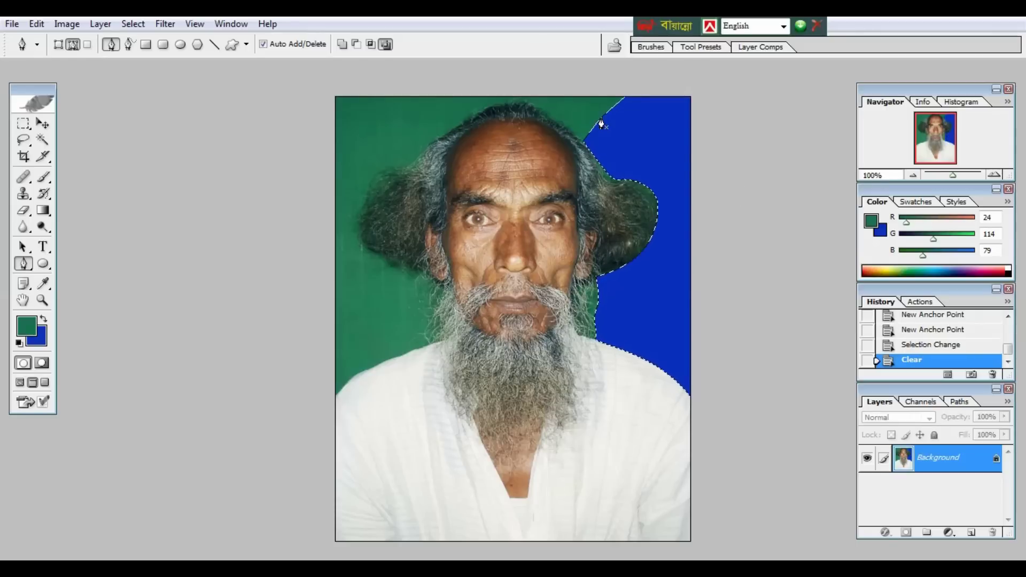
{"action": "key", "text": "ctrl+d"}
{"action": "key", "text": "ctrl+plus"}
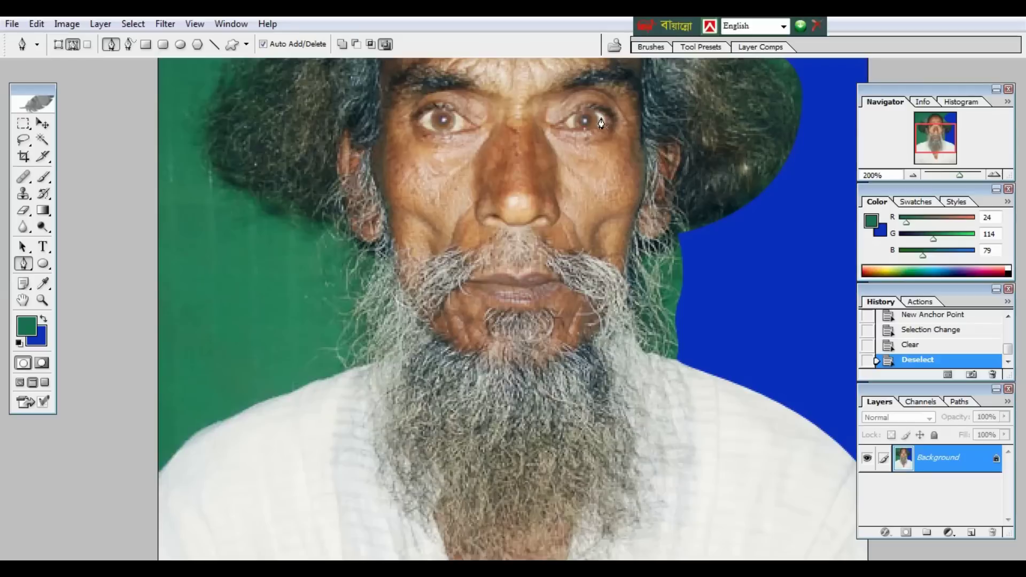
{"action": "left_click_drag", "start_coordinate": [657, 154], "coordinate": [570, 334]}
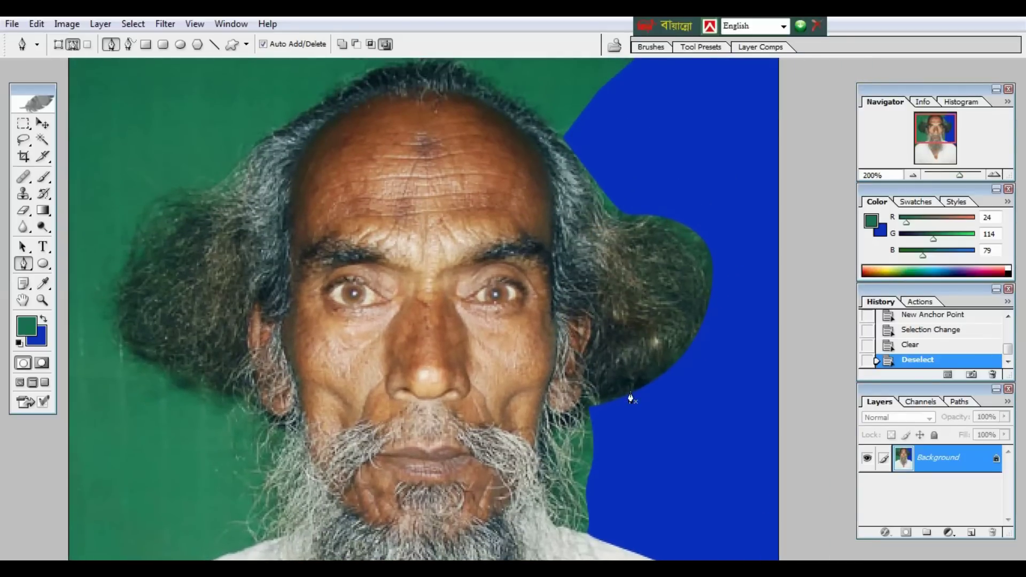
{"action": "left_click_drag", "start_coordinate": [629, 396], "coordinate": [623, 334]}
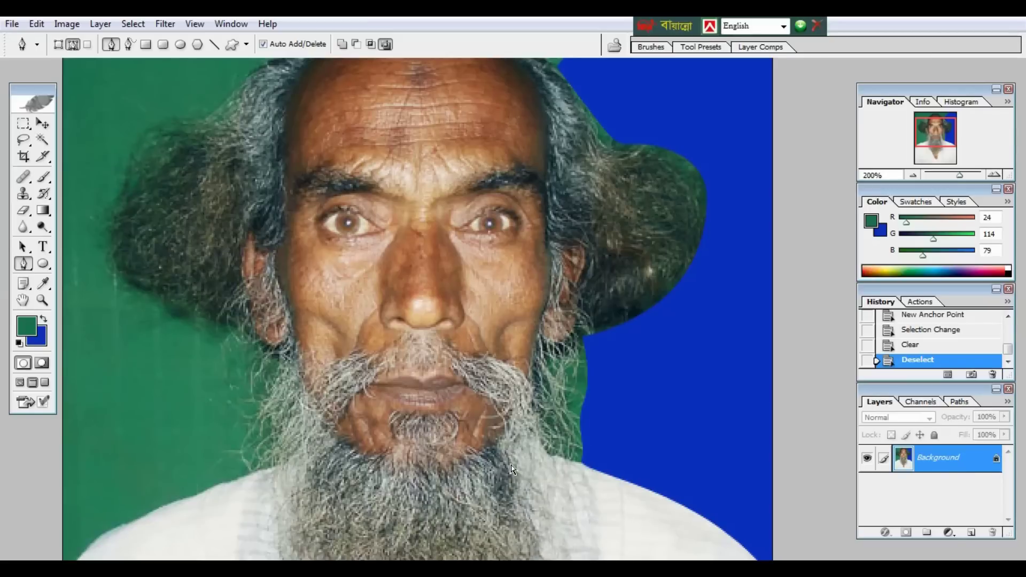
{"action": "key", "text": "ctrl+minus"}
{"action": "key", "text": "ctrl+minus"}
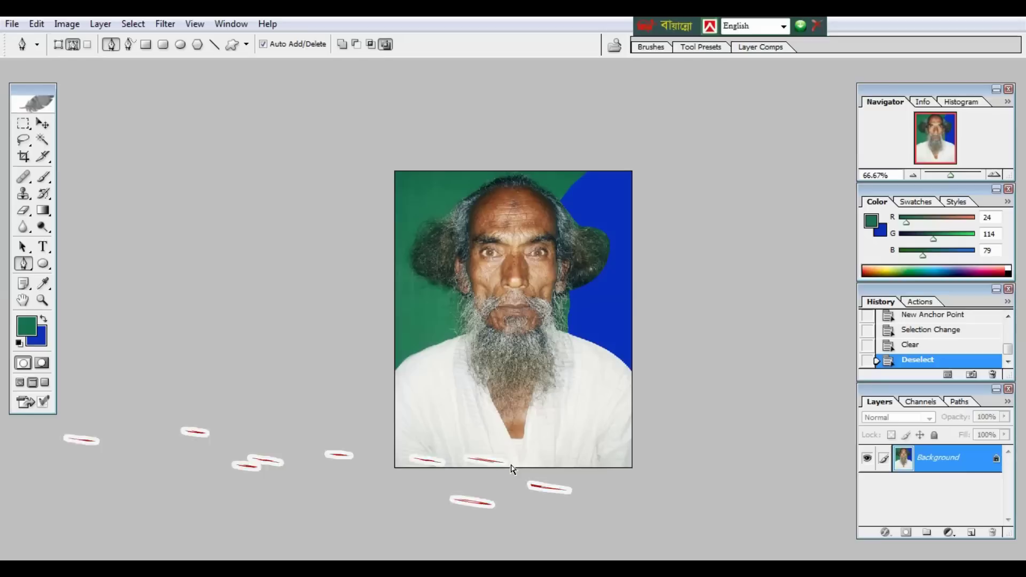
- Undo the partial fill, then Magic Wand-select the green background and fill it blue
{"action": "key", "text": "ctrl+alt+z"}
{"action": "key", "text": "ctrl+alt+z"}
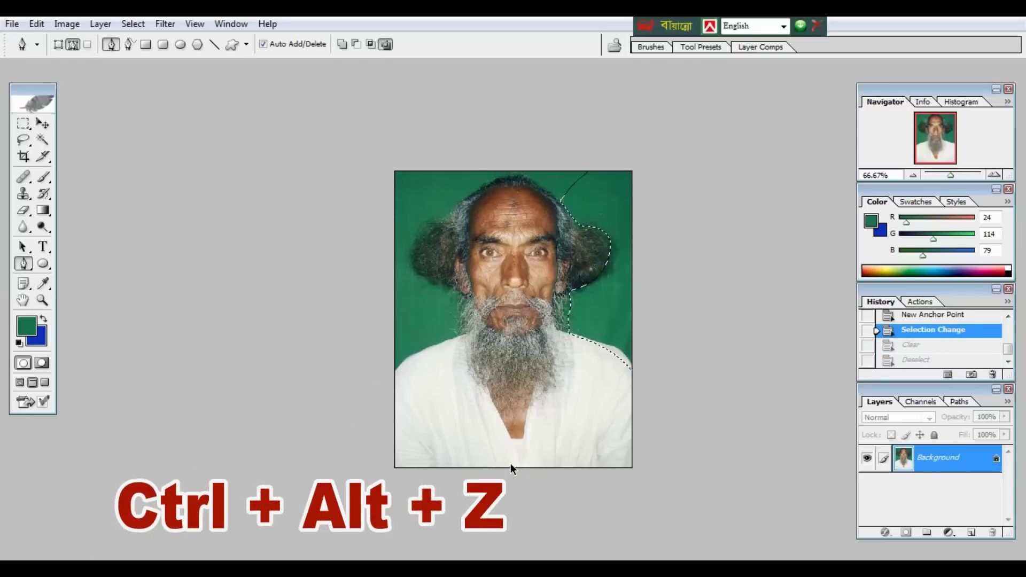
{"action": "key", "text": "ctrl+d"}
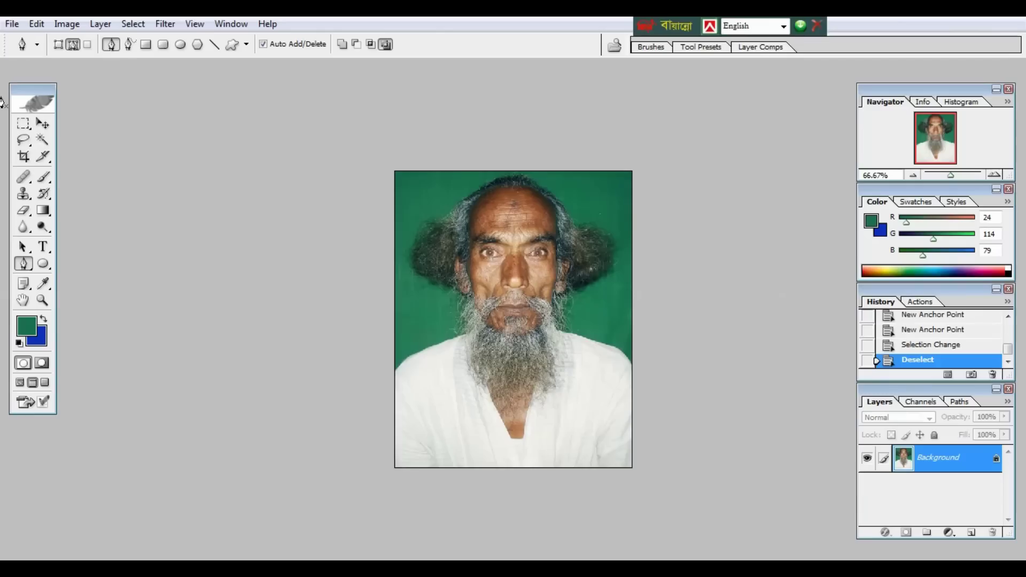
{"action": "key", "text": "w"}
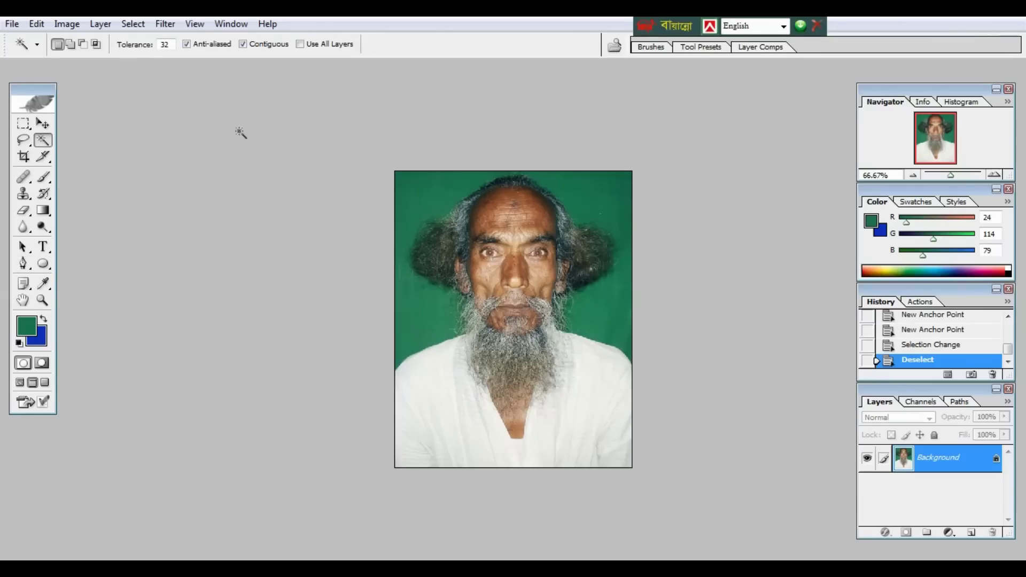
{"action": "left_click", "coordinate": [417, 188]}
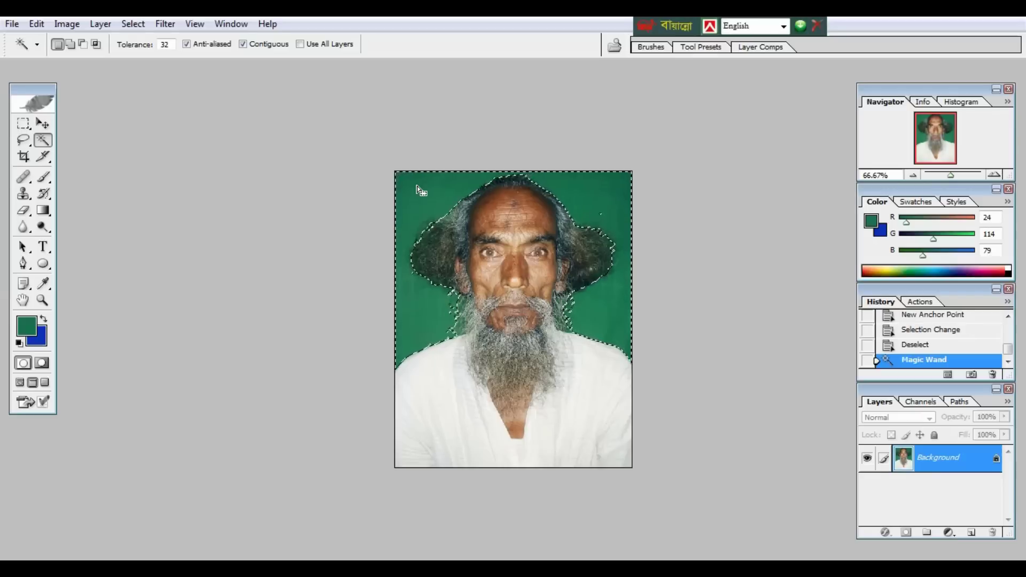
{"action": "key", "text": "Delete"}
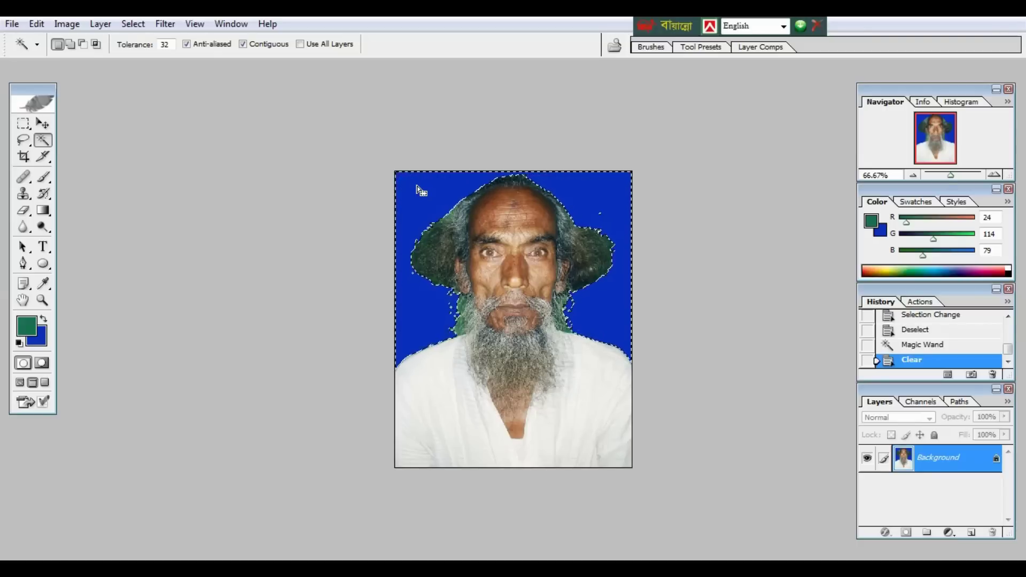
{"action": "key", "text": "ctrl+d"}
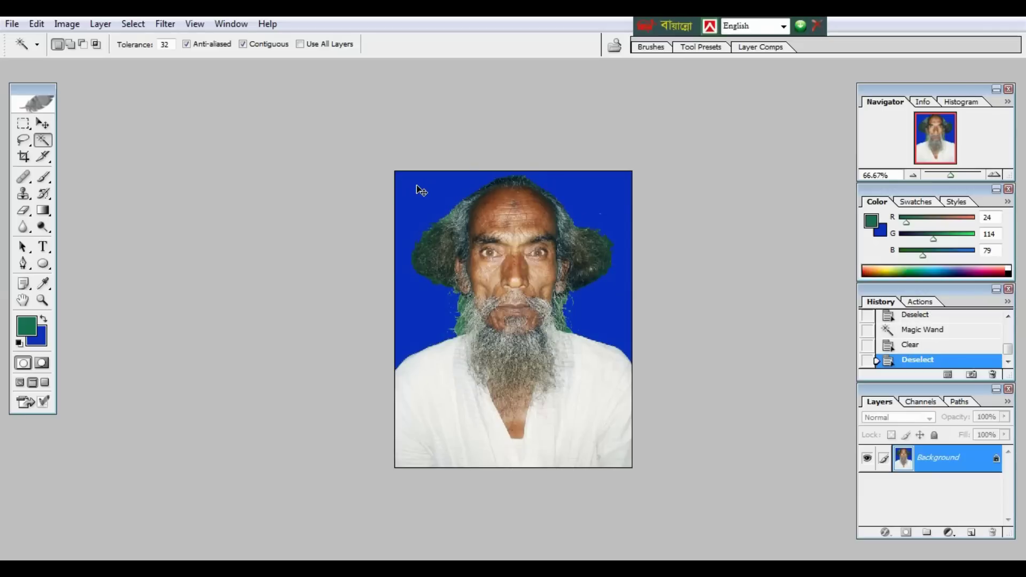
- Inspect the hair edges up close, then step back to the Magic Wand selection
{"action": "key", "text": "ctrl+plus"}
{"action": "key", "text": "ctrl+plus"}
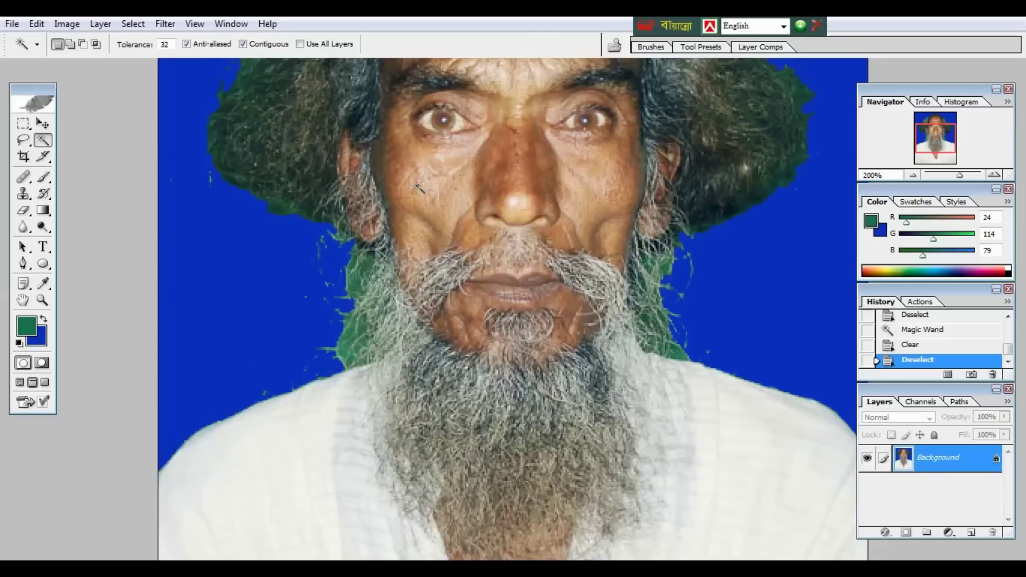
{"action": "key", "text": "ctrl+minus"}
{"action": "key", "text": "ctrl+minus"}
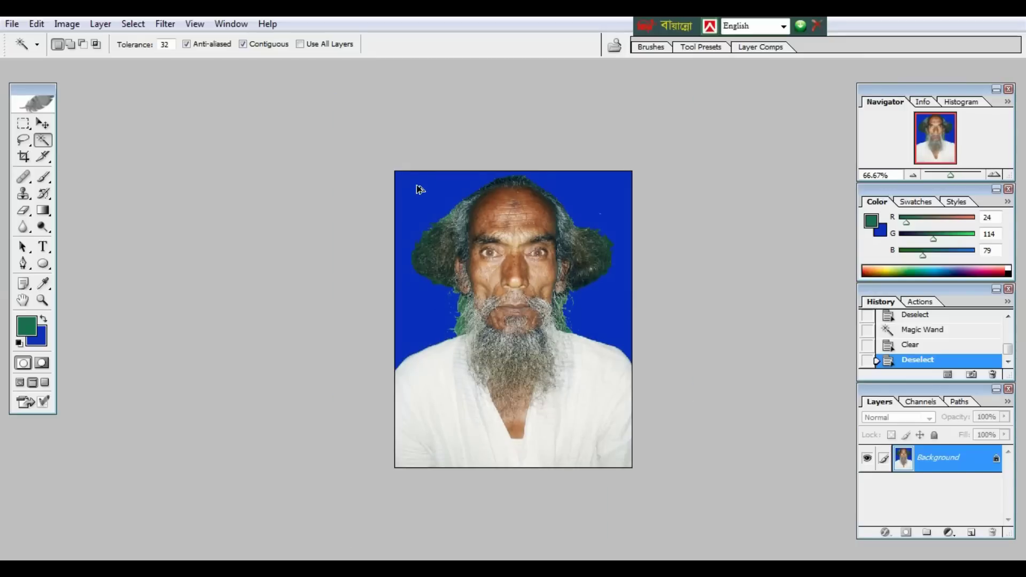
{"action": "key", "text": "ctrl+alt+z"}
{"action": "key", "text": "ctrl+alt+z"}
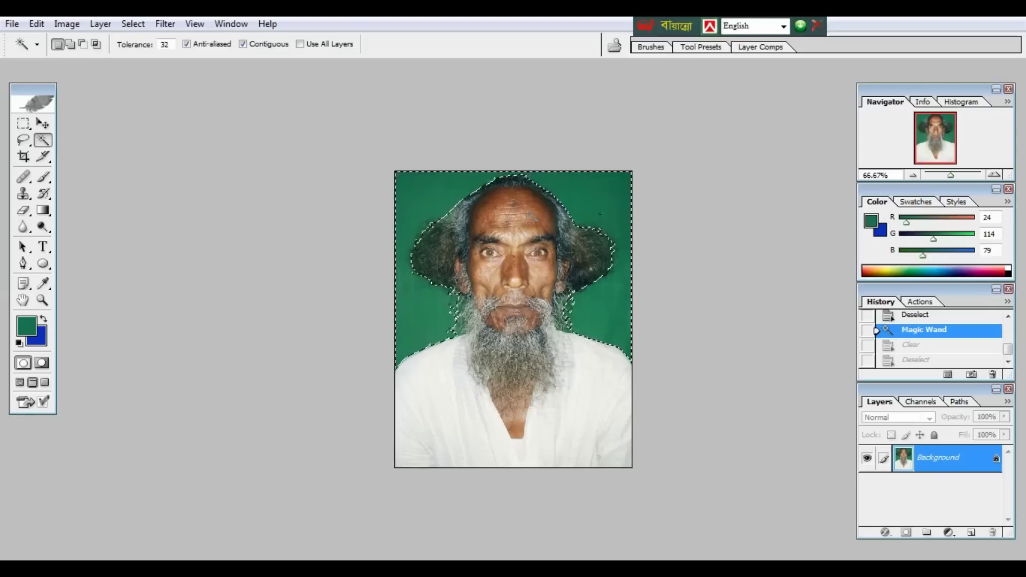
- Feather the background selection by 2 pixels and fill the backdrop with blue
{"action": "right_click", "coordinate": [582, 191]}
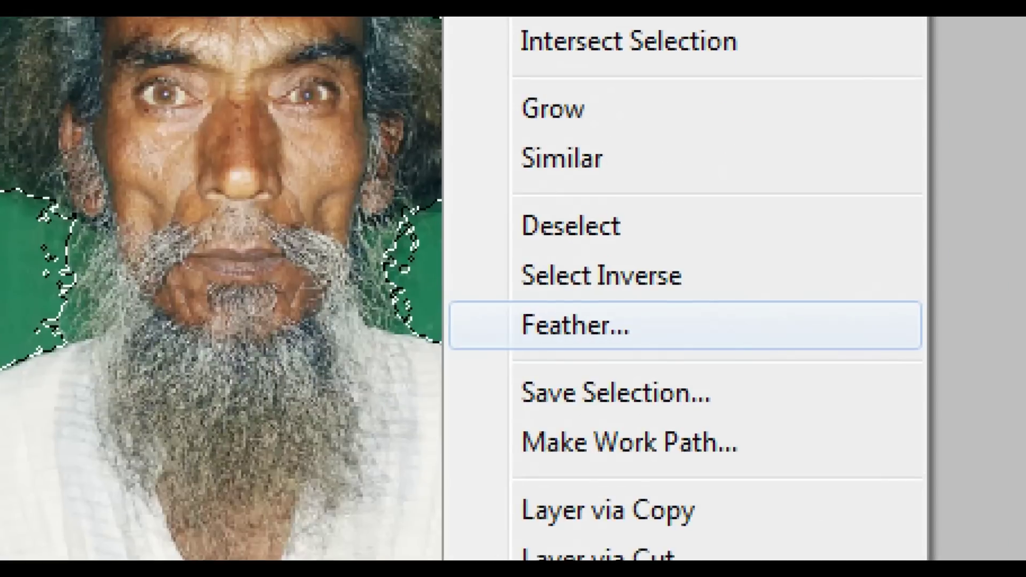
{"action": "left_click", "coordinate": [651, 330]}
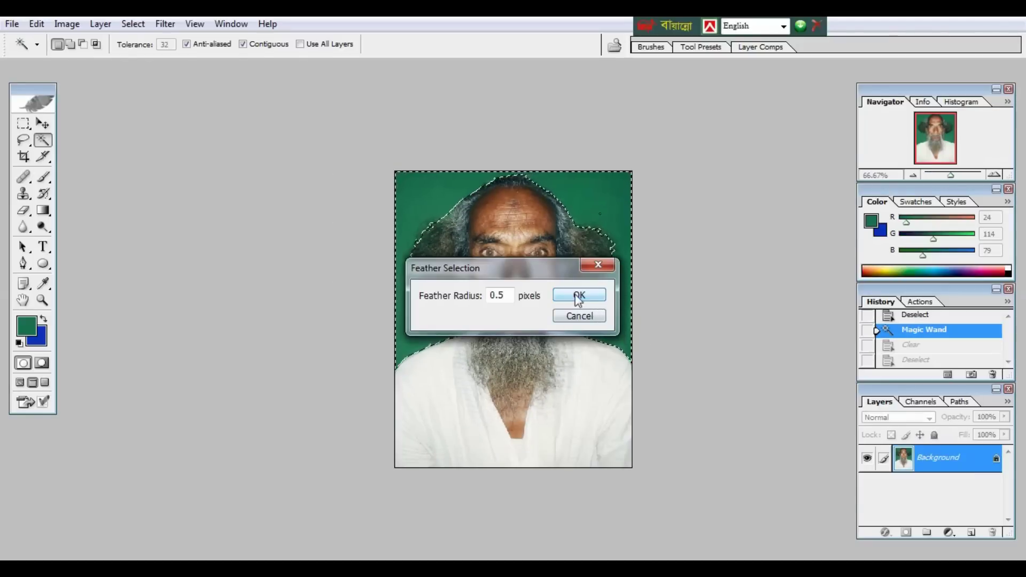
{"action": "double_click", "coordinate": [497, 296]}
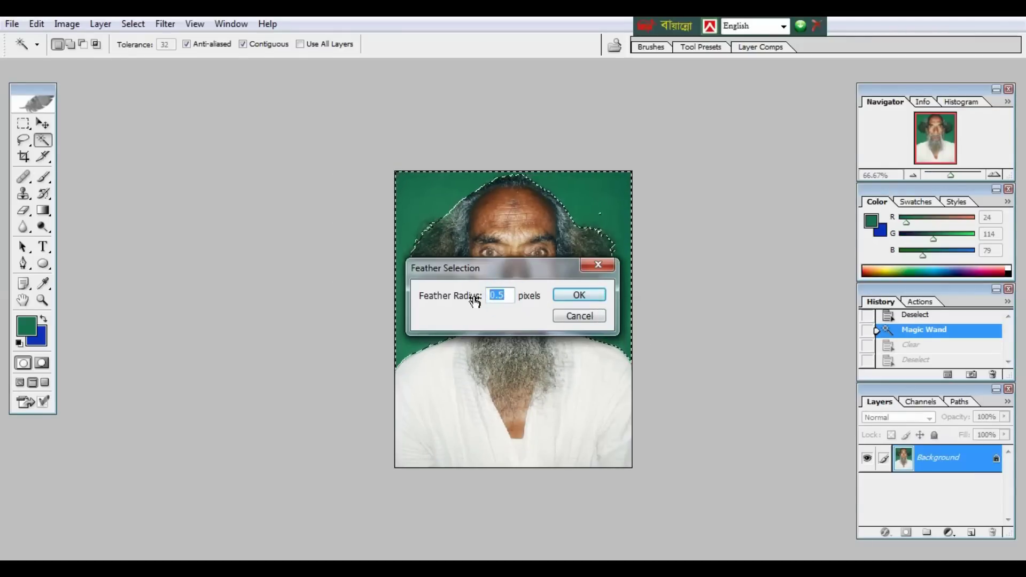
{"action": "type", "text": "2"}
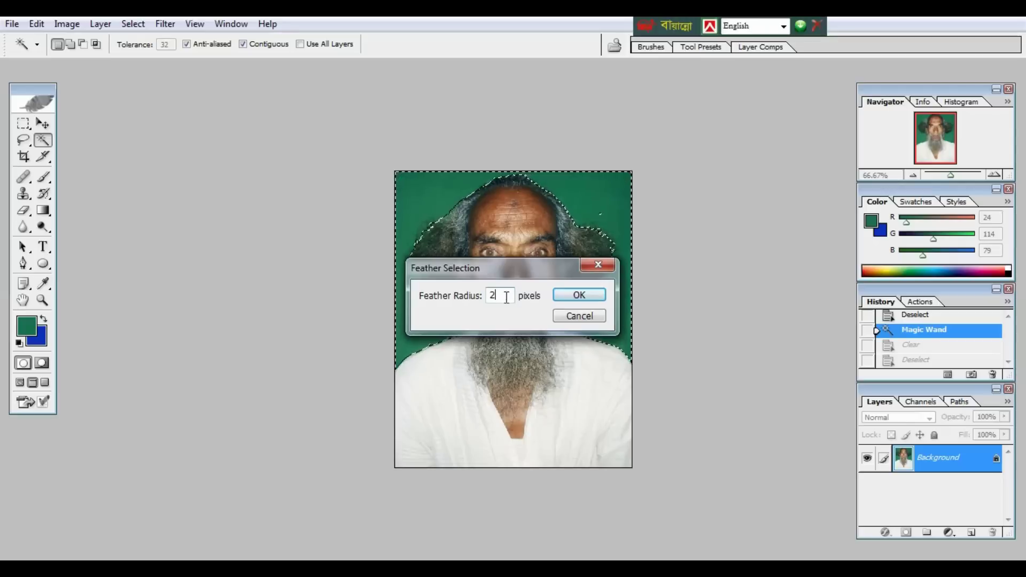
{"action": "left_click", "coordinate": [579, 295]}
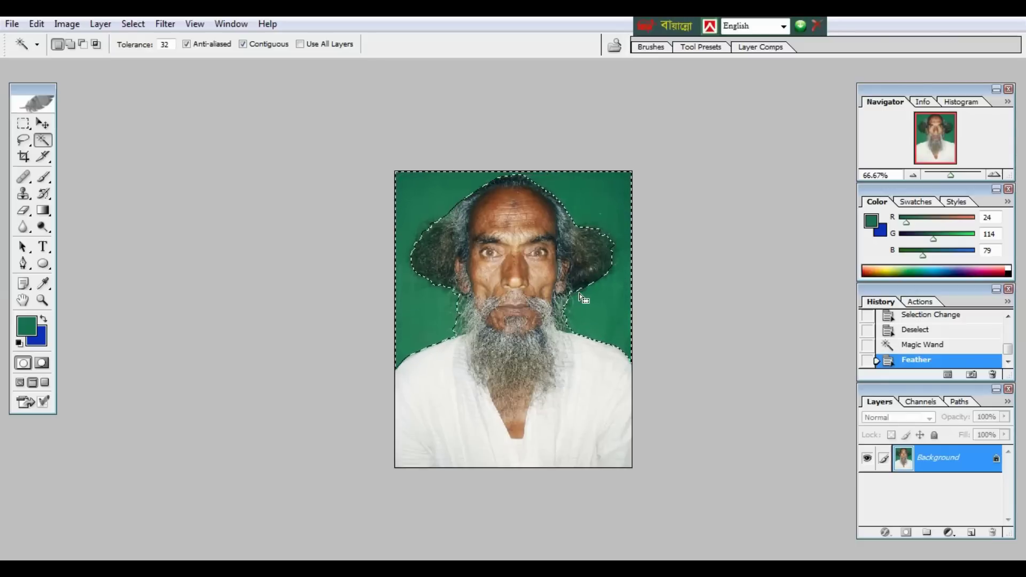
{"action": "key", "text": "Delete"}
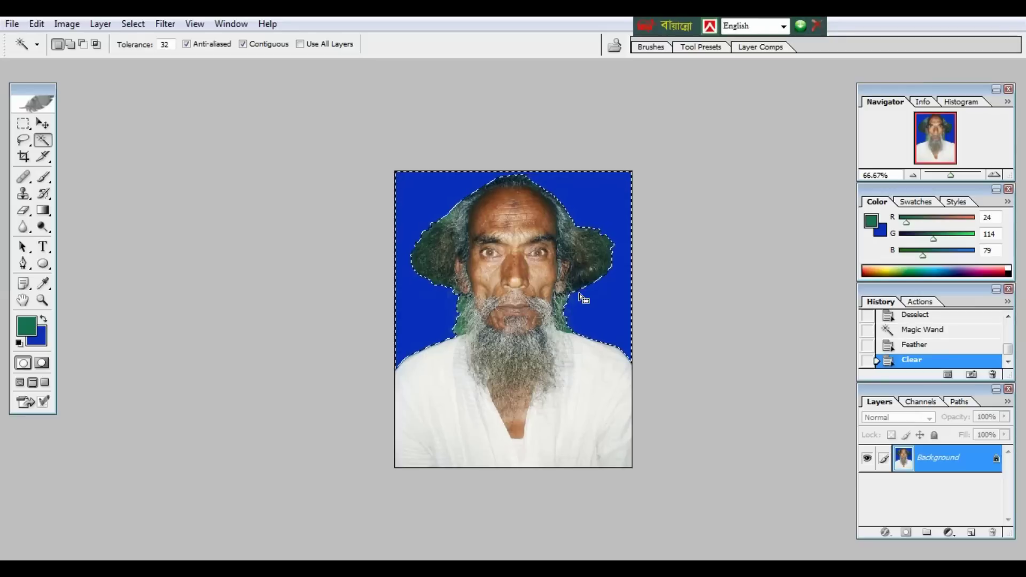
- Deselect, zoom in to check the feathered edges, then revert History to the Feather step
{"action": "key", "text": "ctrl+d"}
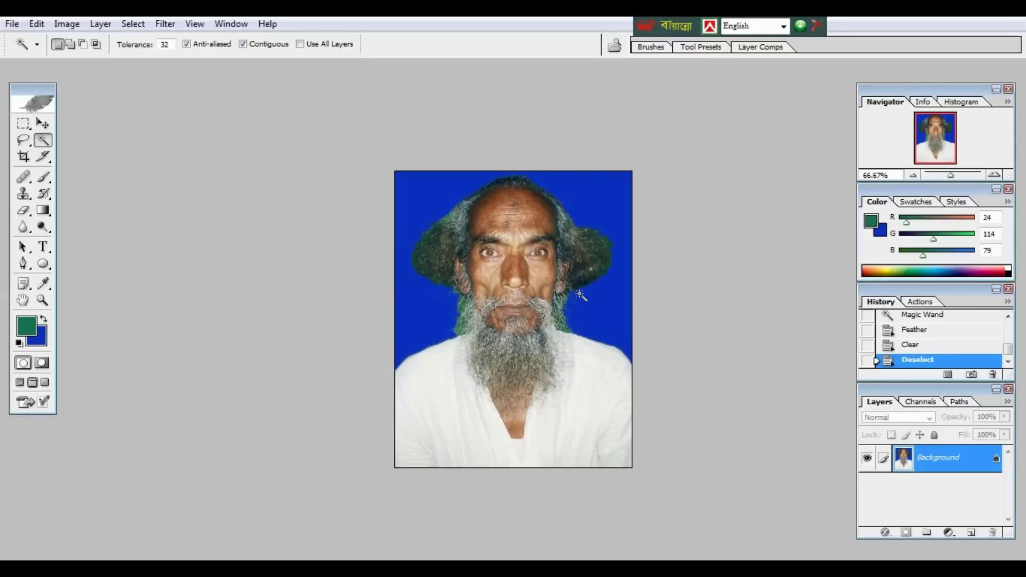
{"action": "key", "text": "ctrl+plus"}
{"action": "key", "text": "ctrl+plus"}
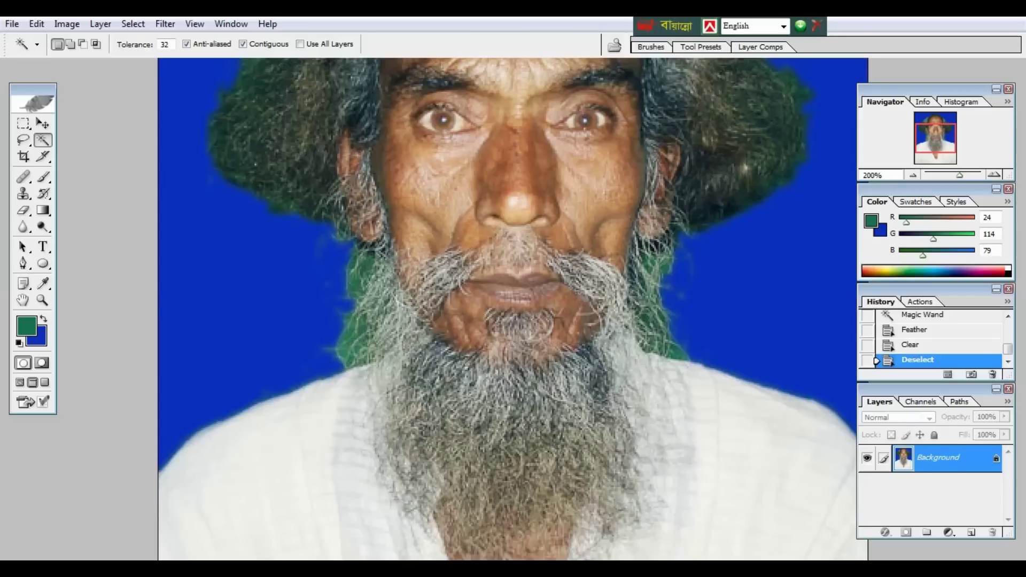
{"action": "left_click", "coordinate": [876, 344]}
- Return to the Feather history state, zoom out, and clear the selection
{"action": "left_click", "coordinate": [876, 330]}
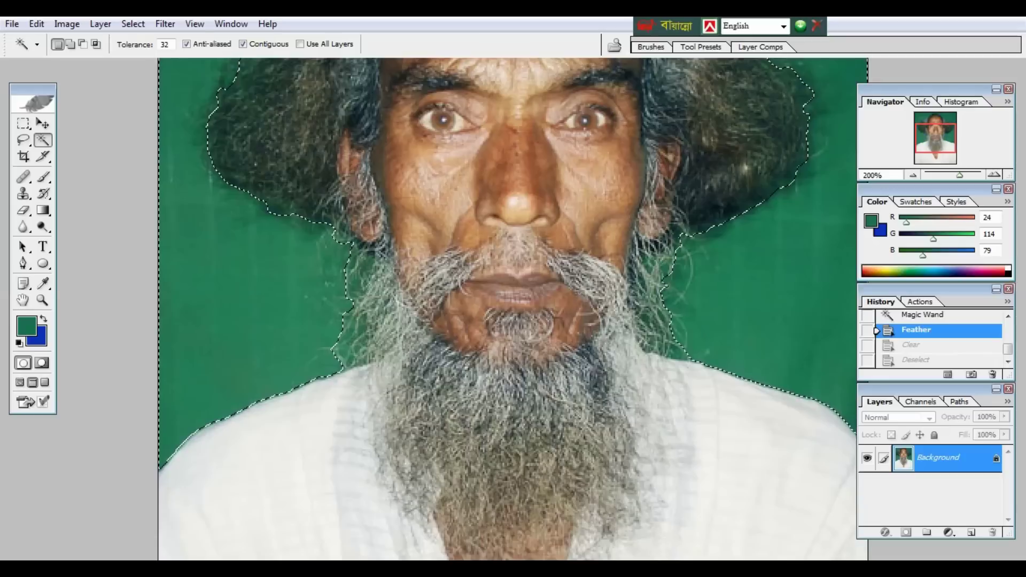
{"action": "key", "text": "ctrl+minus"}
{"action": "key", "text": "ctrl+d"}
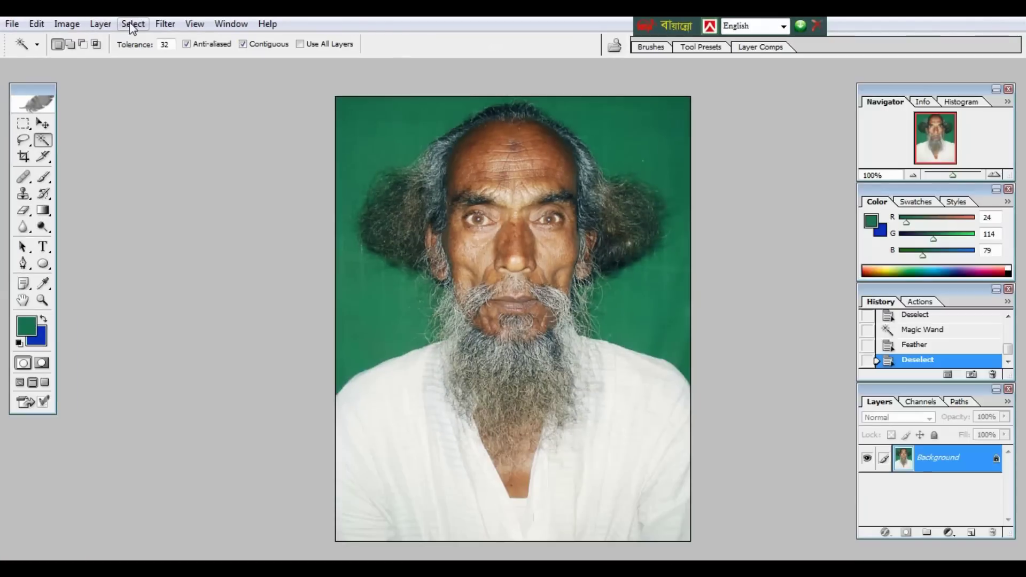
- Open Select > Color Range and set its preview to show the image
{"action": "left_click", "coordinate": [255, 48]}
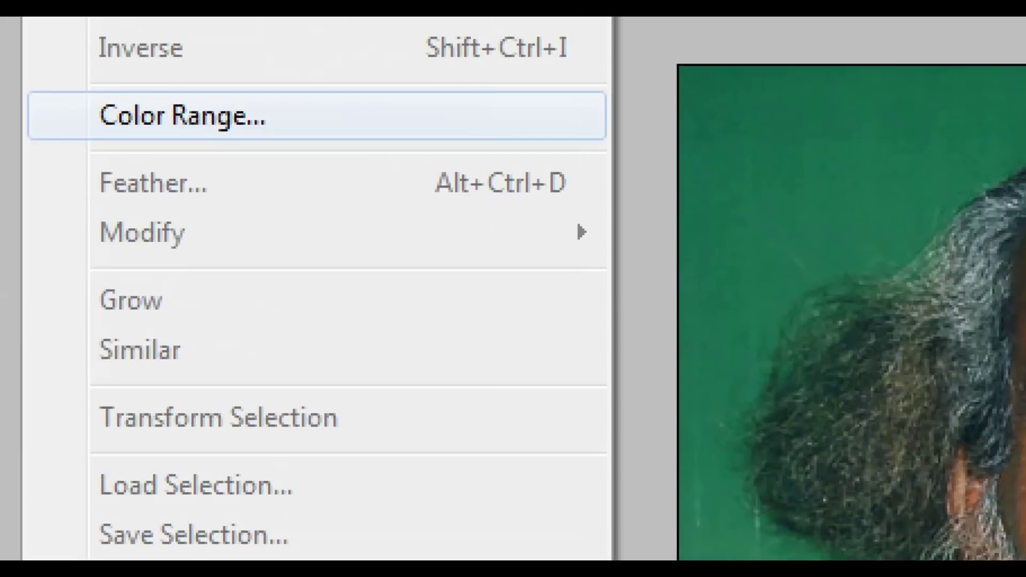
{"action": "left_click", "coordinate": [167, 114]}
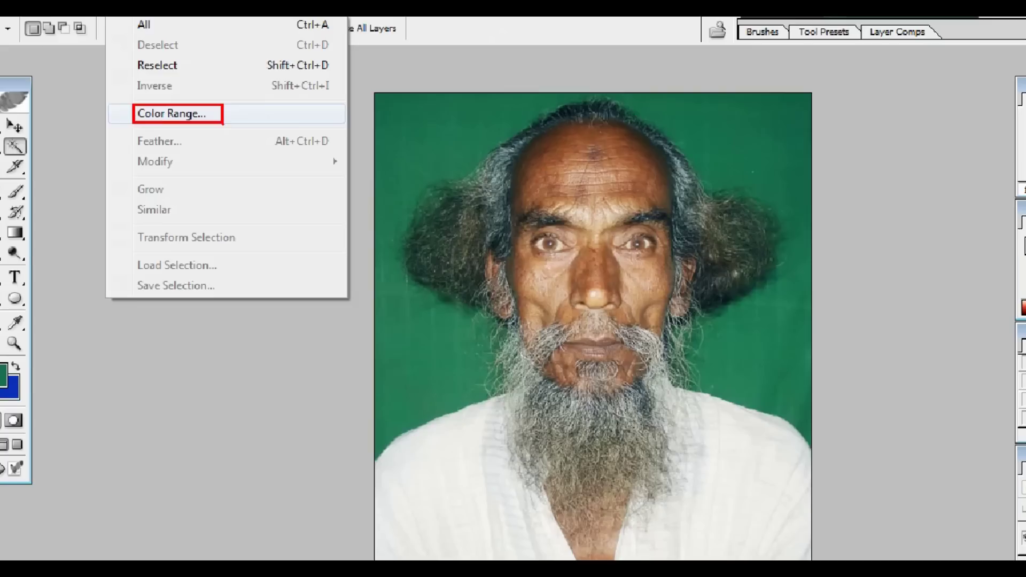
{"action": "left_click", "coordinate": [181, 116]}
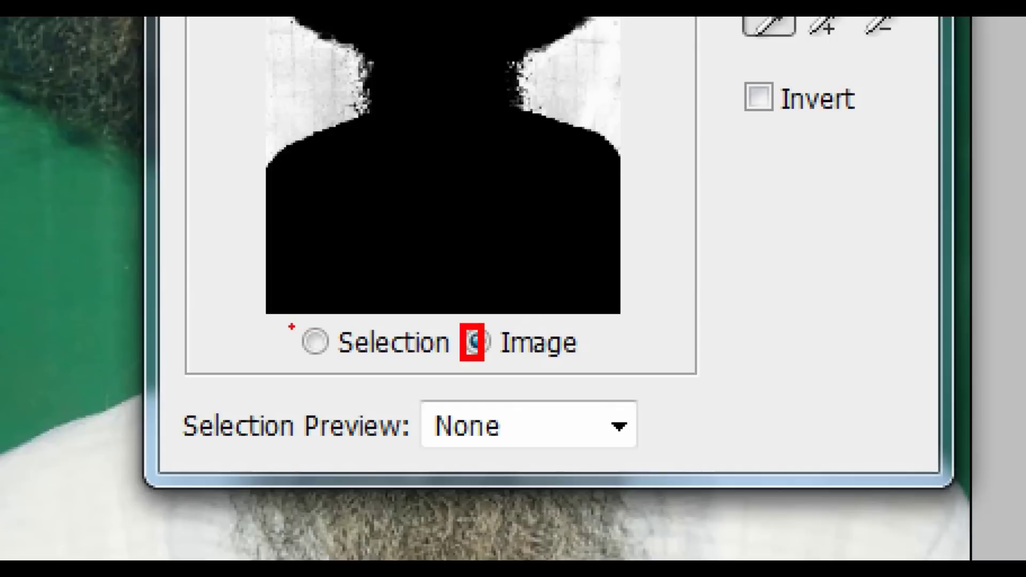
{"action": "left_click_drag", "start_coordinate": [289, 322], "coordinate": [342, 366]}
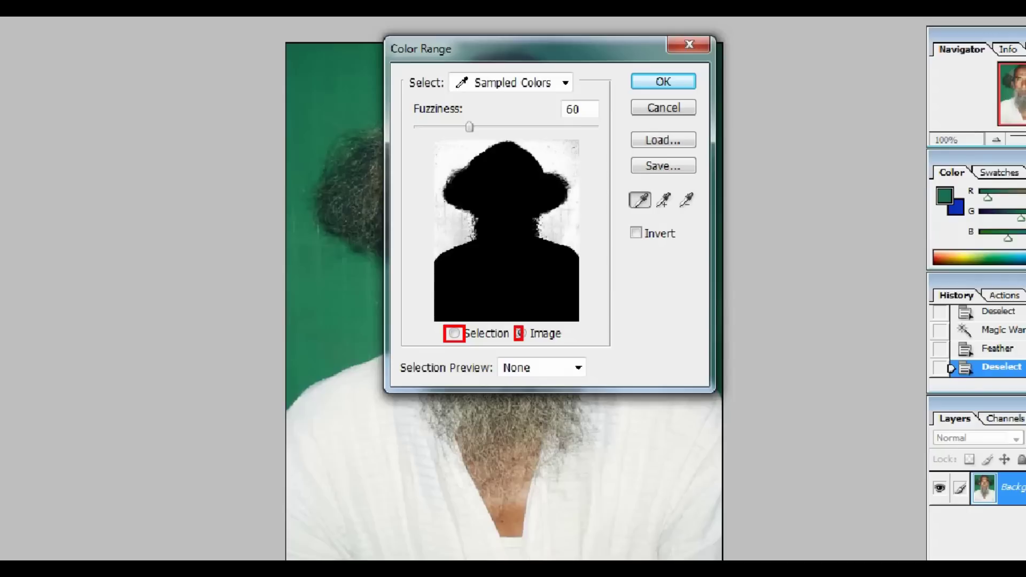
{"action": "left_click", "coordinate": [531, 342]}
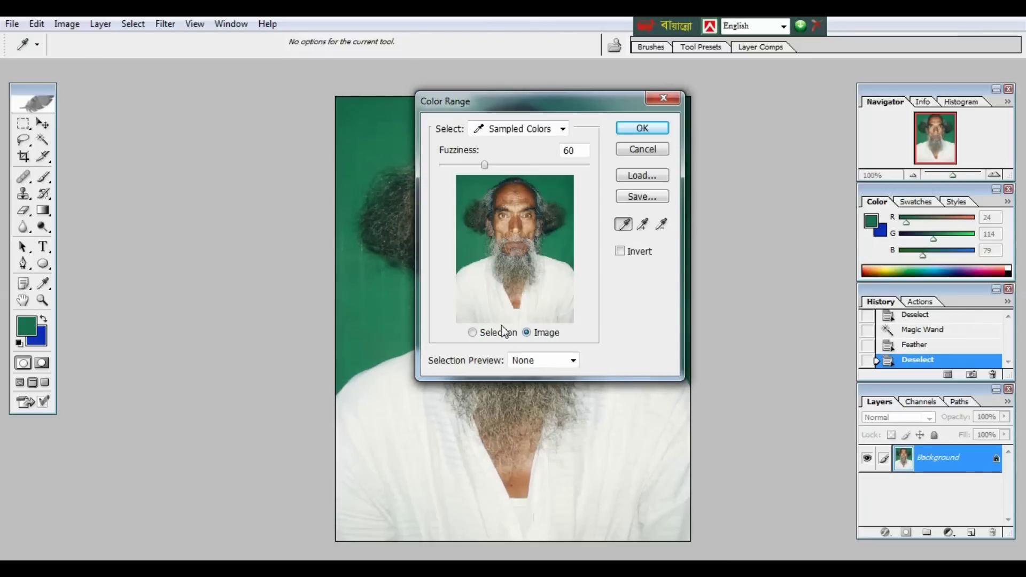
- Sample the green backdrop, raise Fuzziness to 112, and accept the Color Range selection
{"action": "left_click", "coordinate": [473, 333]}
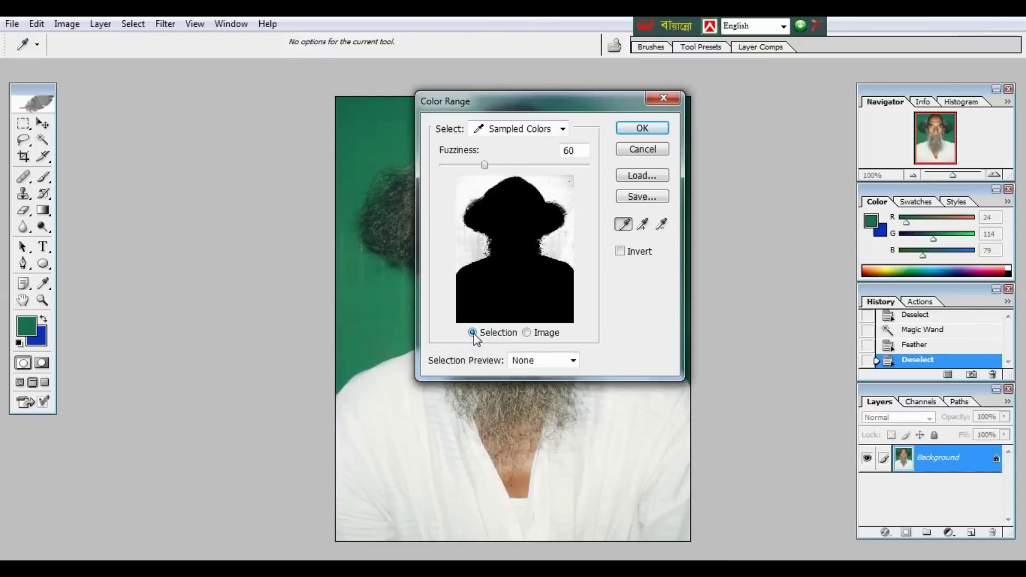
{"action": "key", "text": "ctrl"}
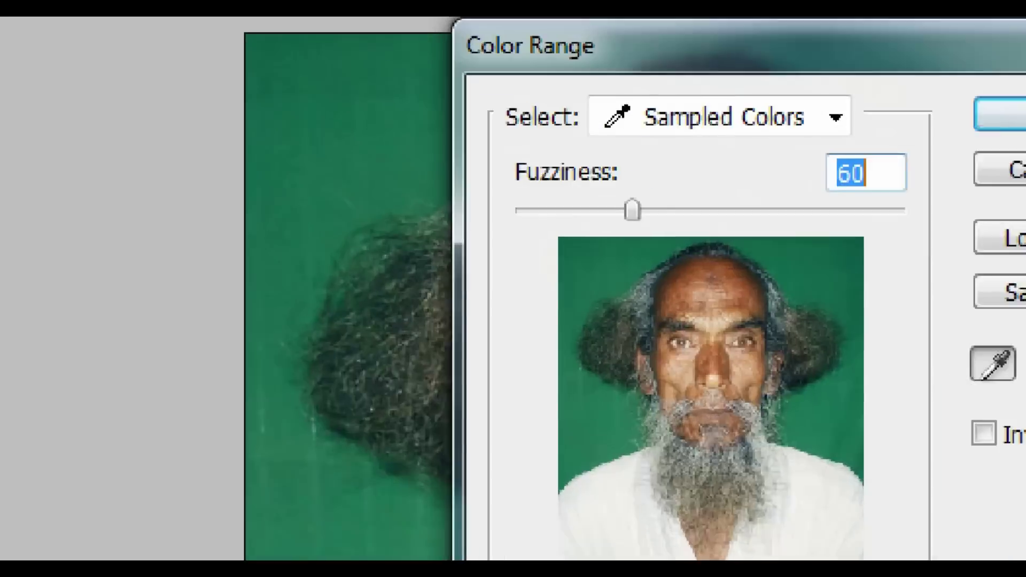
{"action": "left_click", "coordinate": [391, 135]}
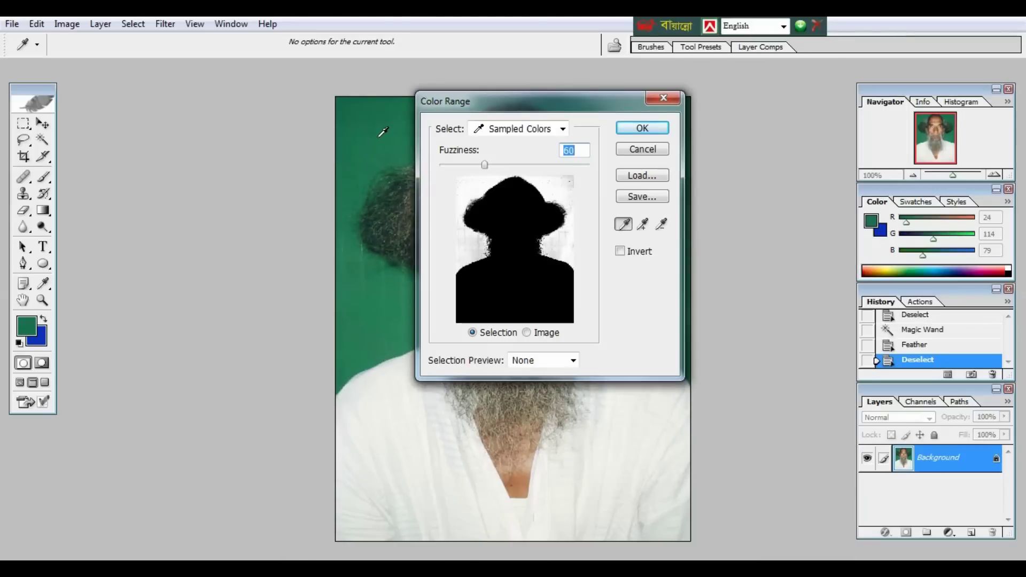
{"action": "left_click", "coordinate": [383, 132]}
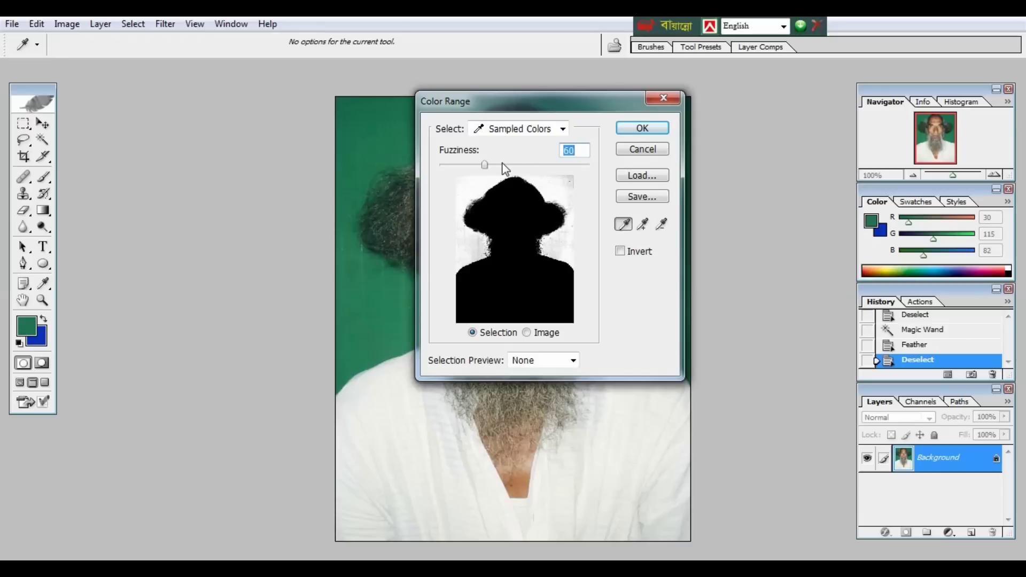
{"action": "key", "text": "ctrl"}
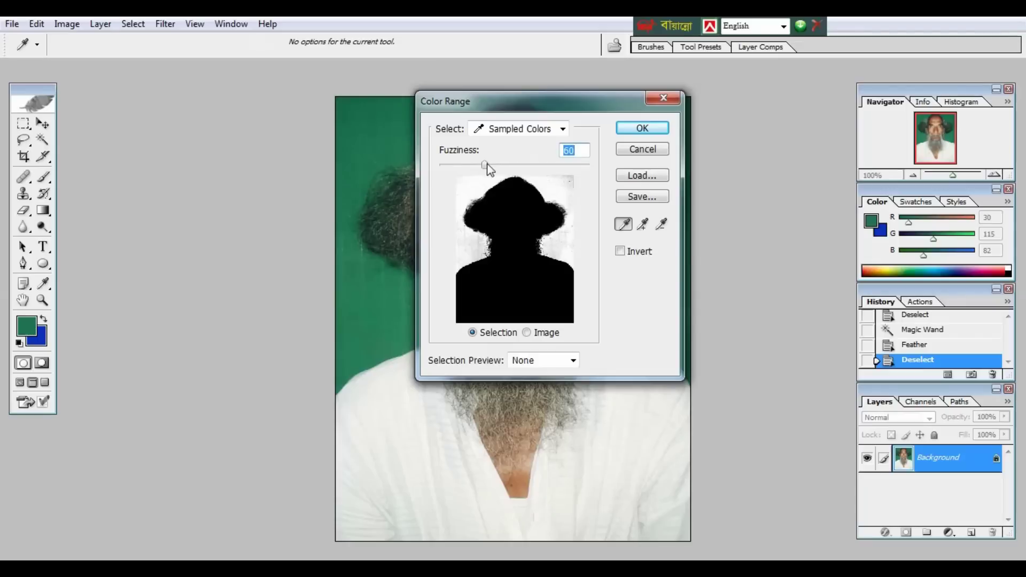
{"action": "left_click_drag", "start_coordinate": [482, 166], "coordinate": [536, 169]}
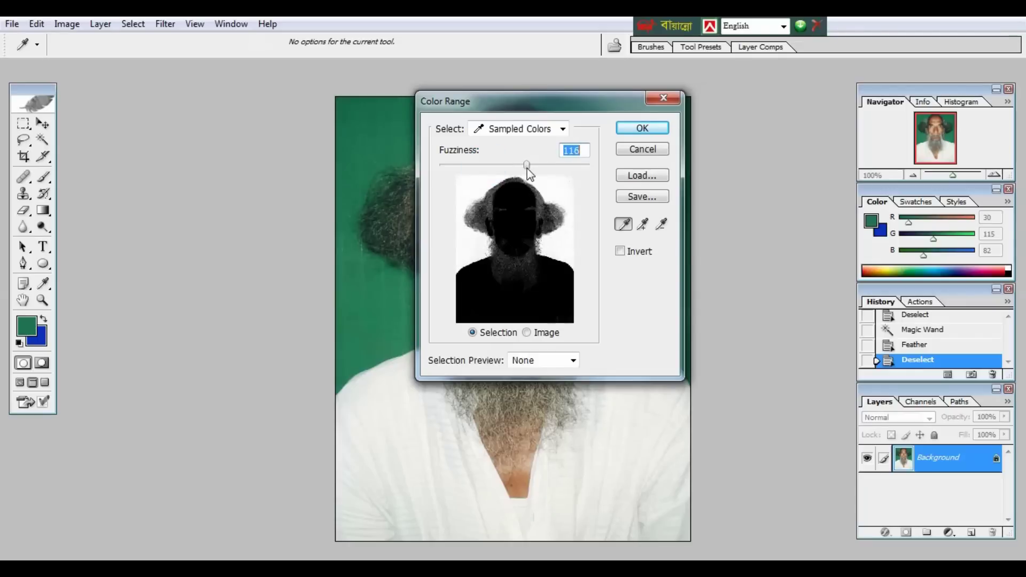
{"action": "left_click", "coordinate": [651, 131]}
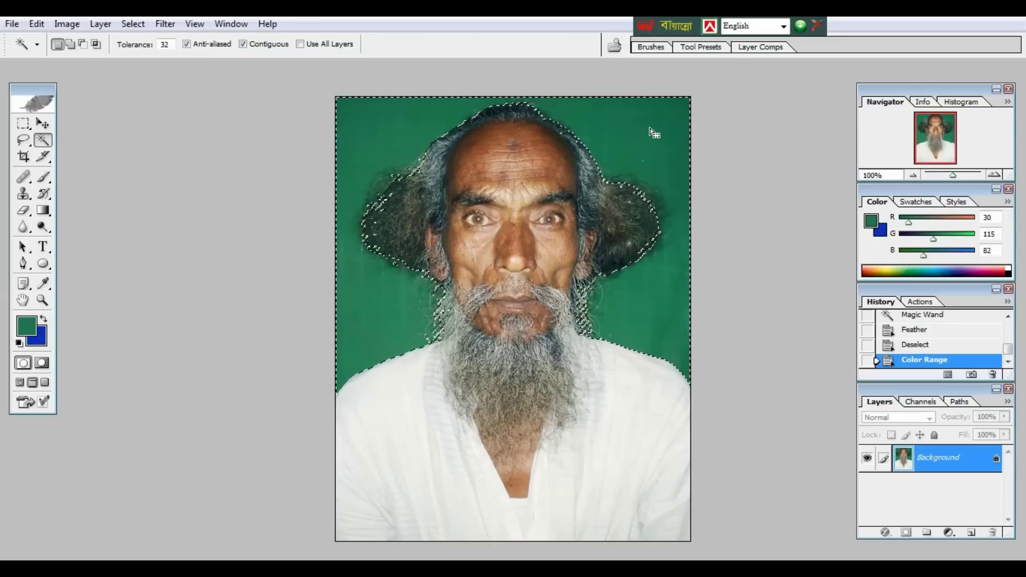
{"action": "key", "text": "Delete"}
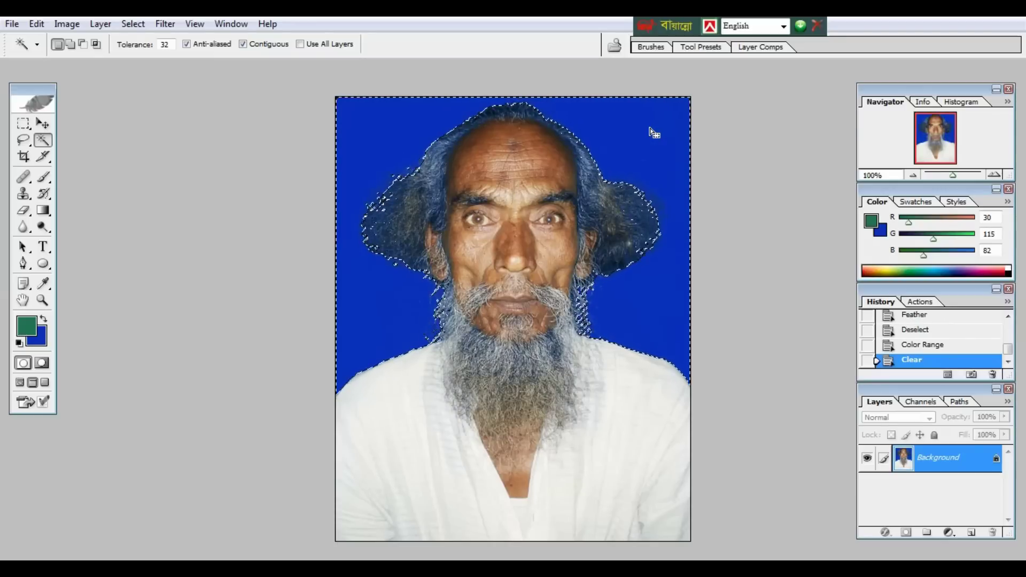
{"action": "key", "text": "ctrl+d"}
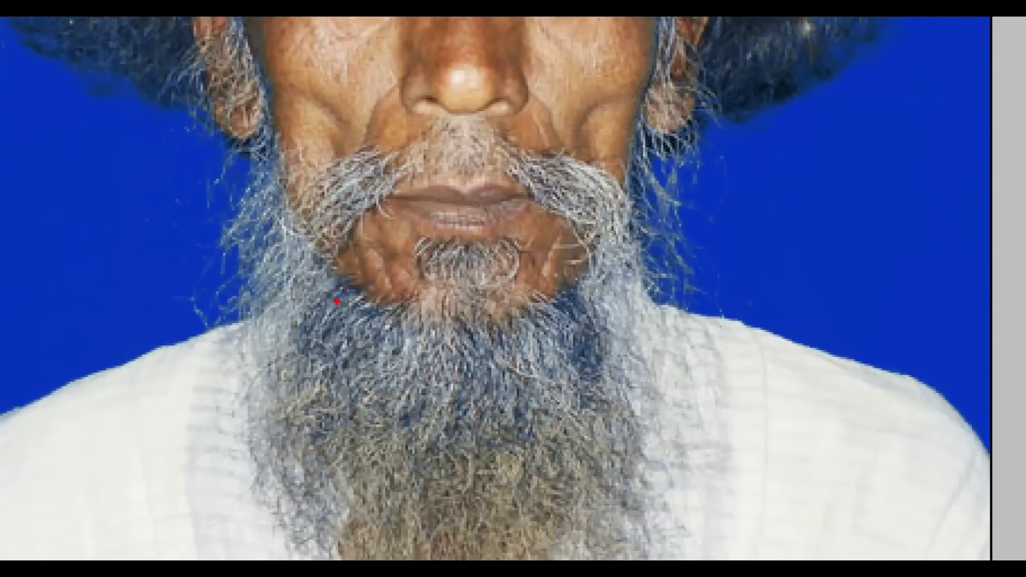
{"action": "left_click_drag", "start_coordinate": [336, 302], "coordinate": [608, 414]}
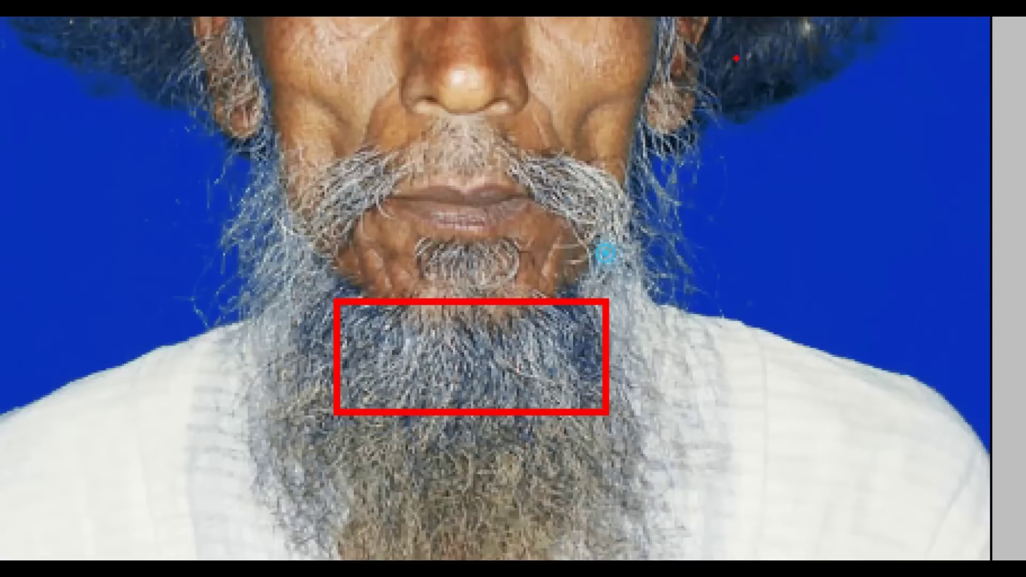
{"action": "left_click_drag", "start_coordinate": [736, 58], "coordinate": [796, 84]}
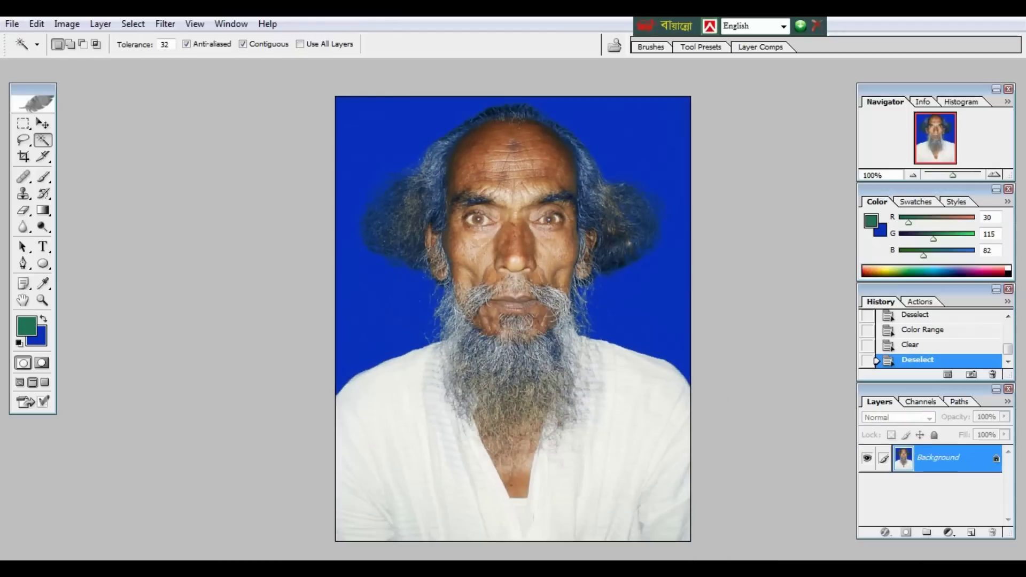
{"action": "key", "text": "ctrl+alt+z"}
{"action": "key", "text": "ctrl+alt+z"}
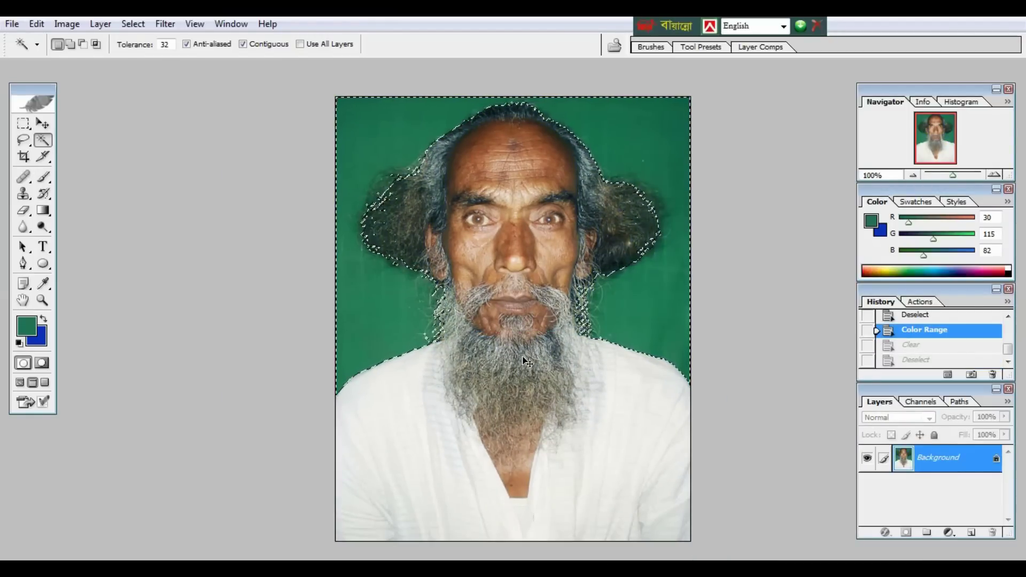
- Deselect, then make a new Color Range selection of the backdrop with Image preview and Fuzziness 60
{"action": "key", "text": "ctrl+d"}
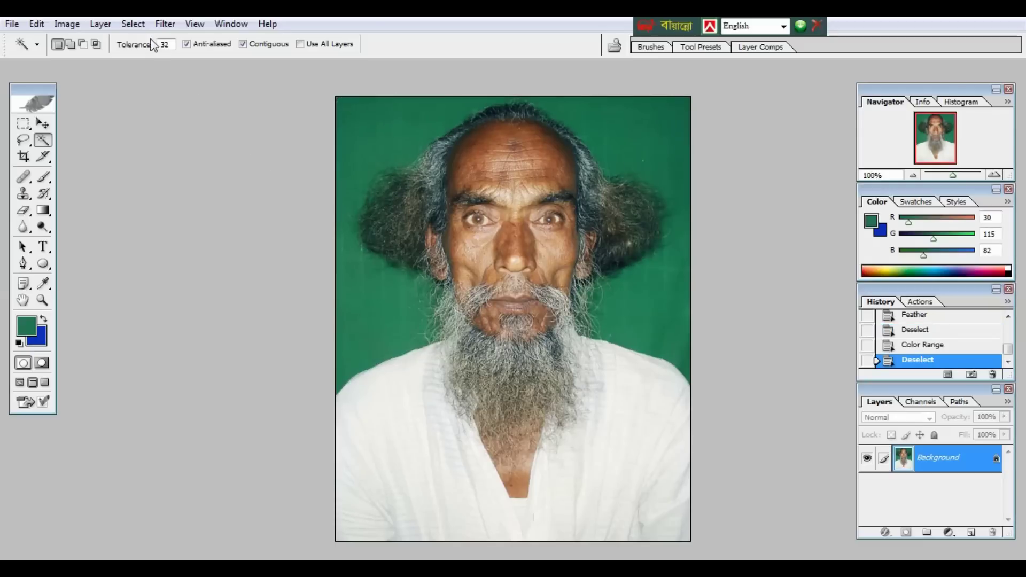
{"action": "left_click", "coordinate": [133, 28]}
{"action": "left_click", "coordinate": [193, 112]}
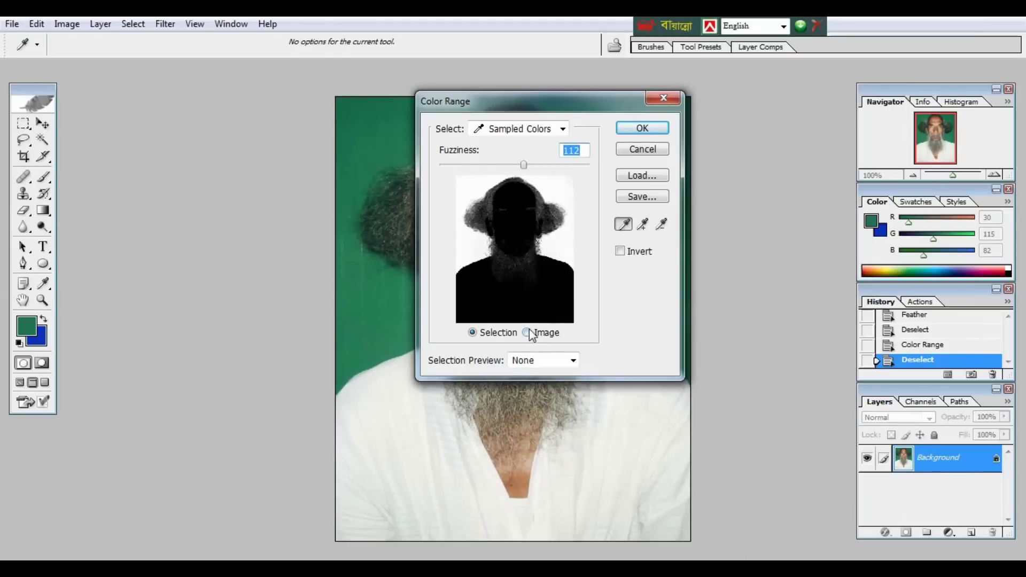
{"action": "left_click", "coordinate": [528, 334]}
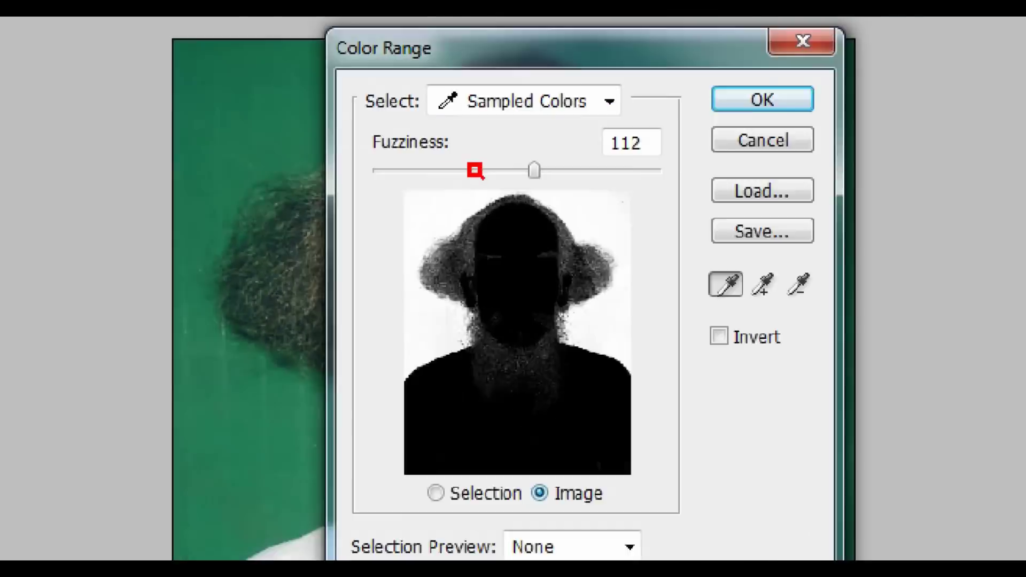
{"action": "left_click", "coordinate": [548, 177]}
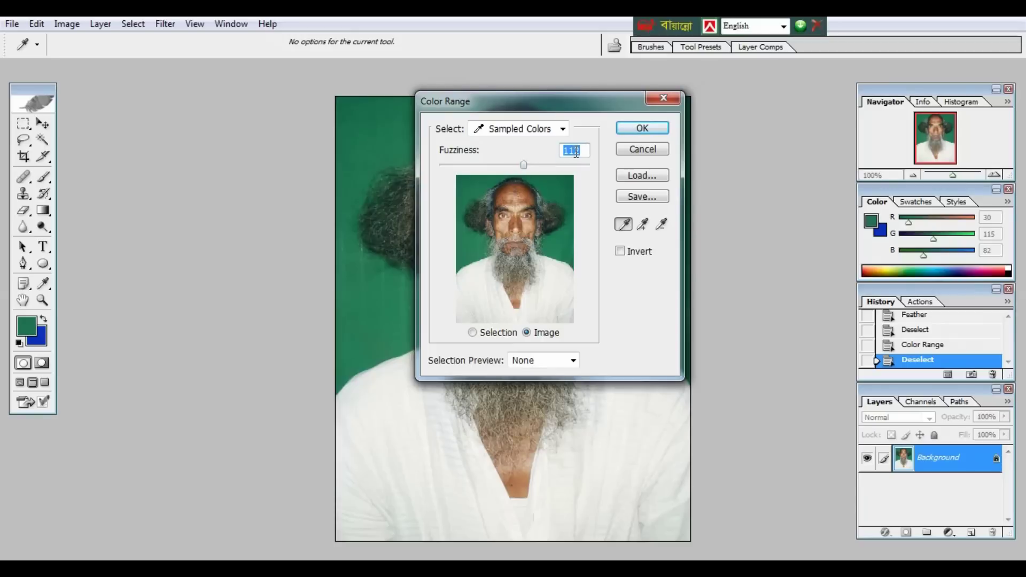
{"action": "type", "text": "60"}
{"action": "left_click", "coordinate": [646, 132]}
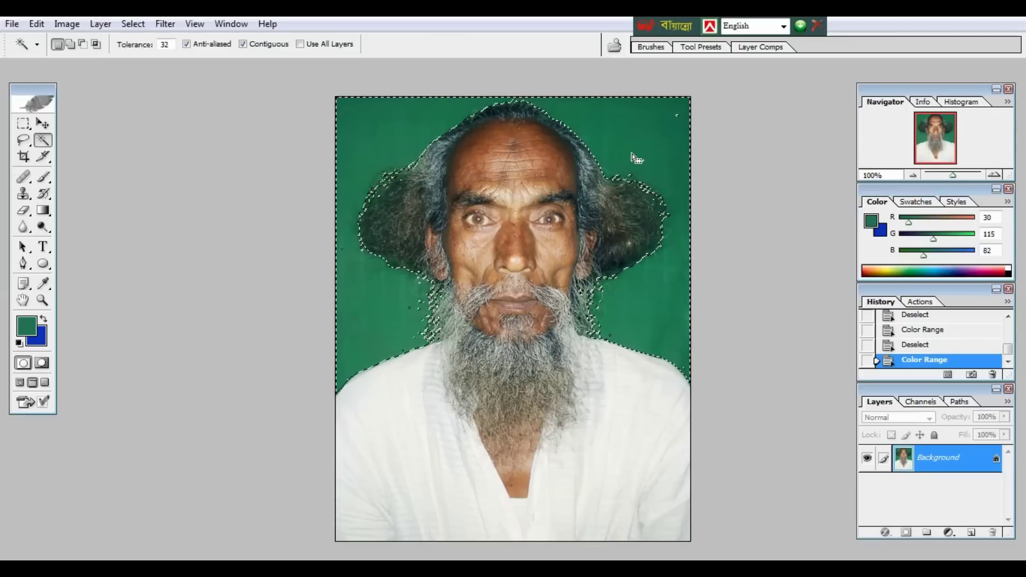
- Feather the green backdrop selection with a 0.5-pixel radius
{"action": "right_click", "coordinate": [632, 154]}
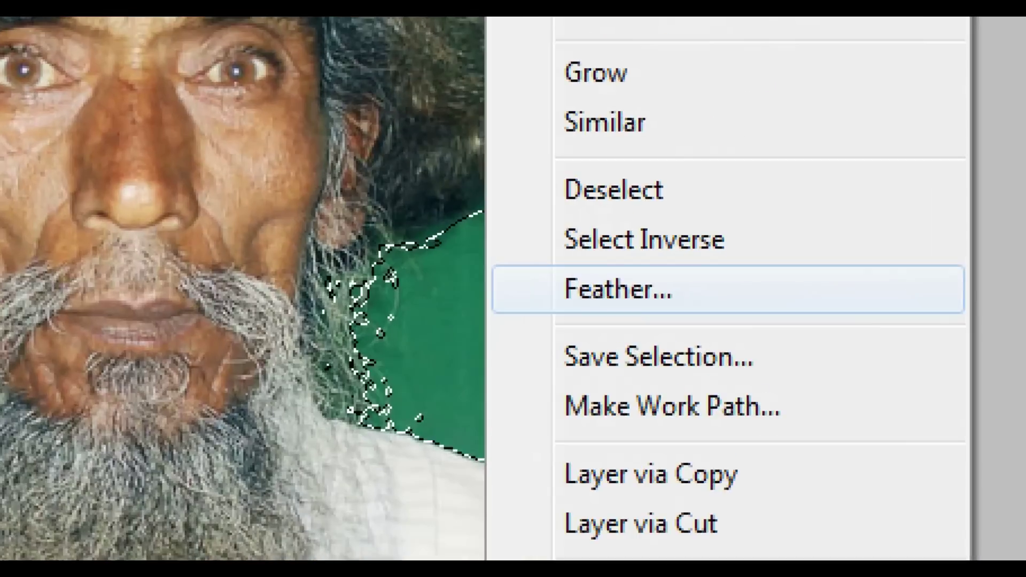
{"action": "left_click", "coordinate": [705, 292]}
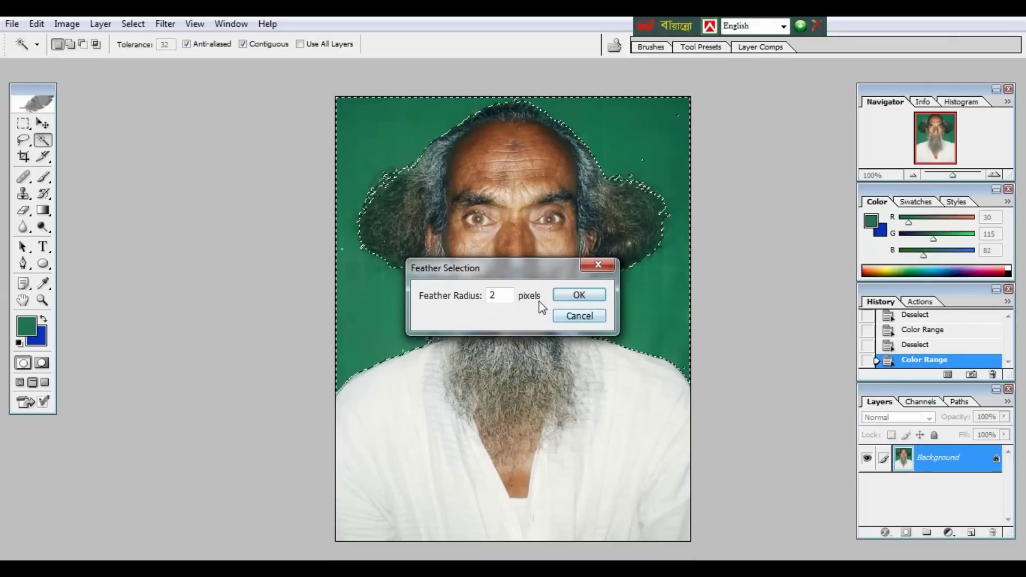
{"action": "double_click", "coordinate": [501, 295]}
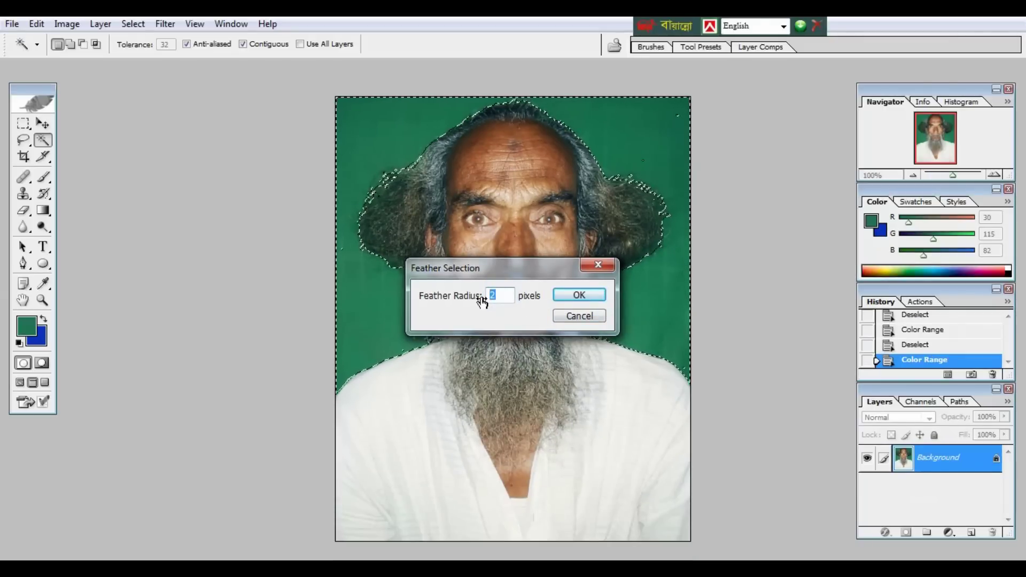
{"action": "type", "text": "0.5"}
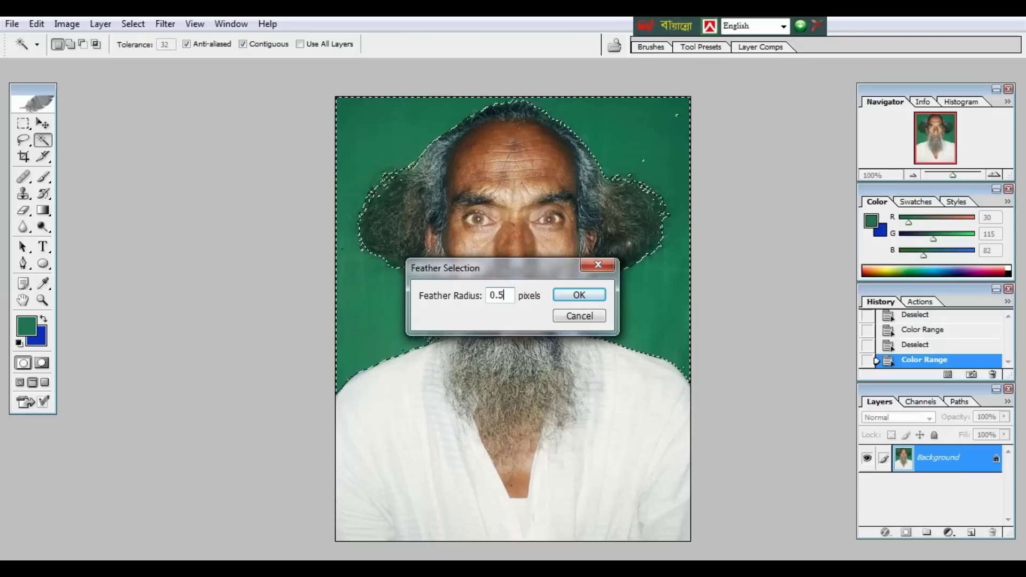
{"action": "left_click", "coordinate": [584, 295]}
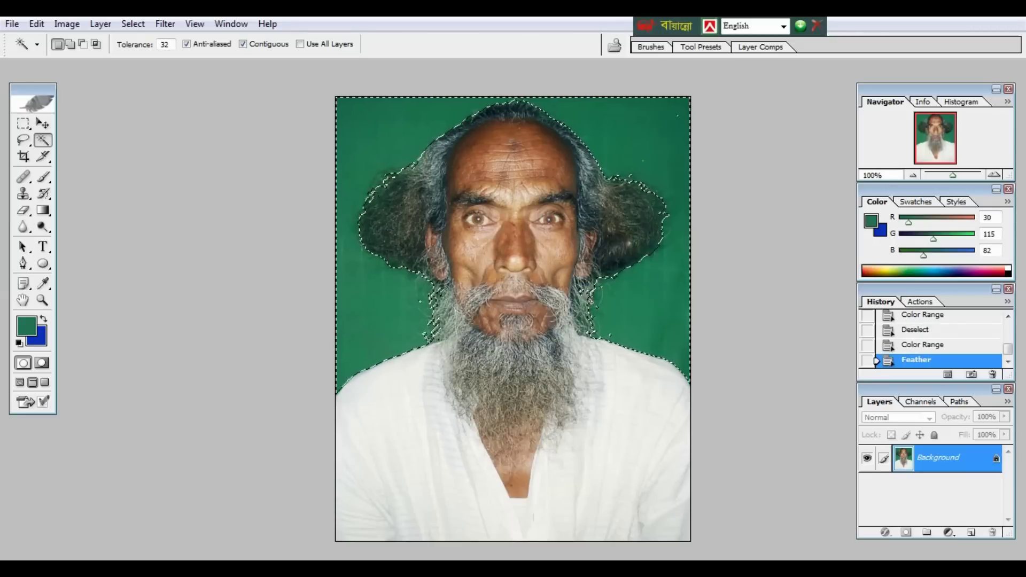
- Fill the selected backdrop with the blue background colour, then deselect
{"action": "key", "text": "Delete"}
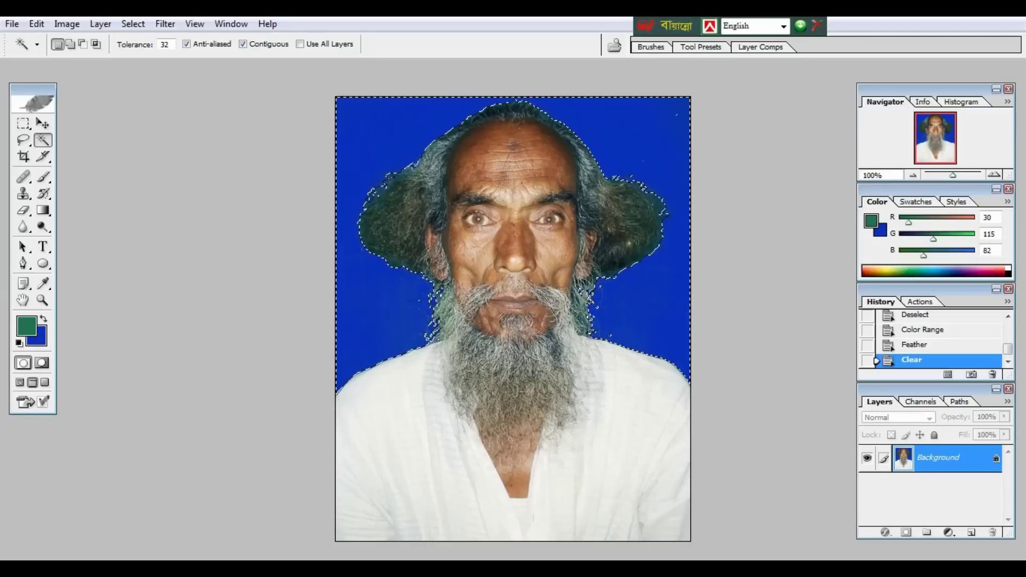
{"action": "key", "text": "ctrl+d"}
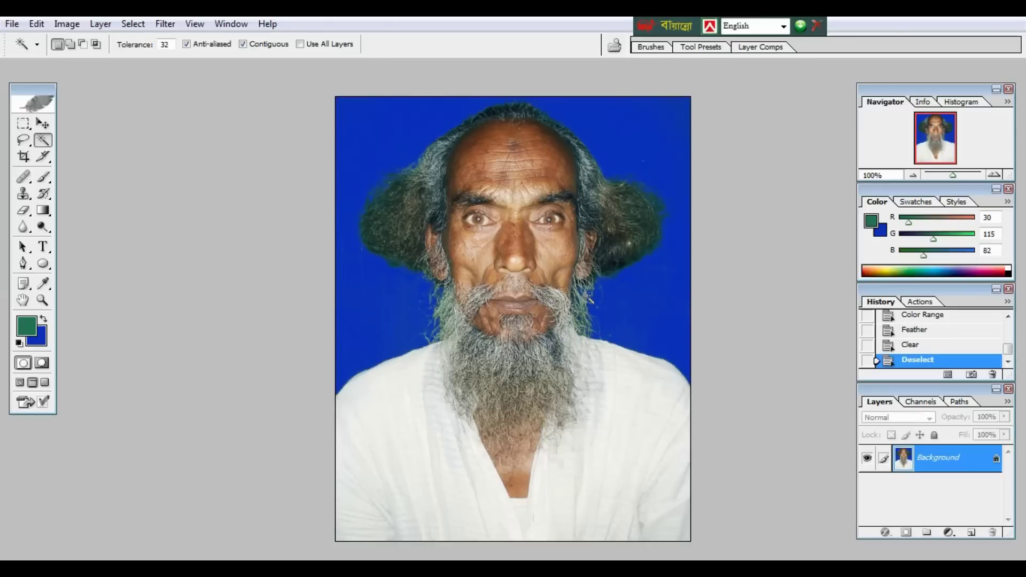